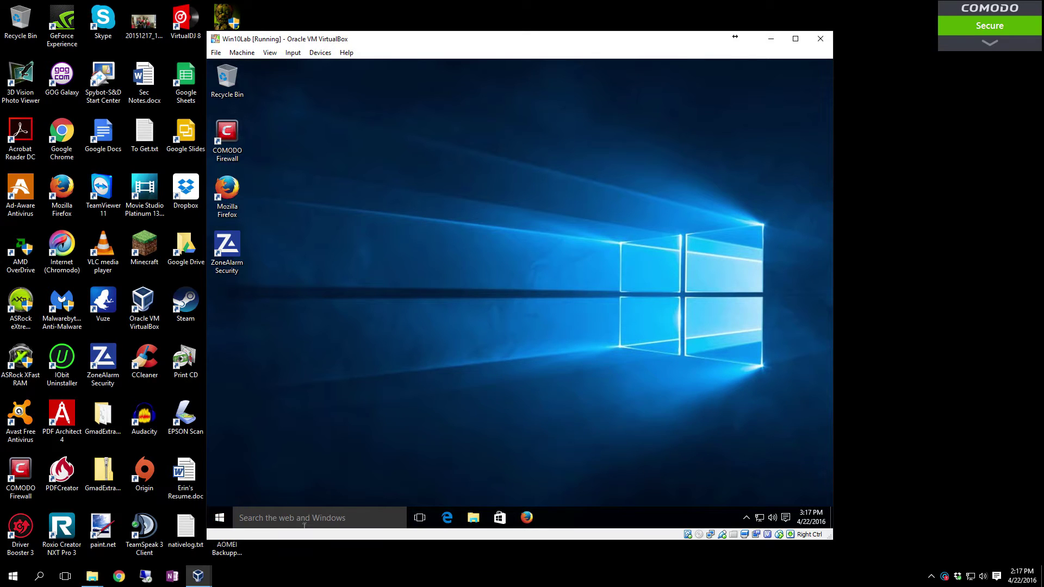
# Step: Bring up the Win+X system tools menu from the guest's Start button
pyautogui.rightClick(225, 519)
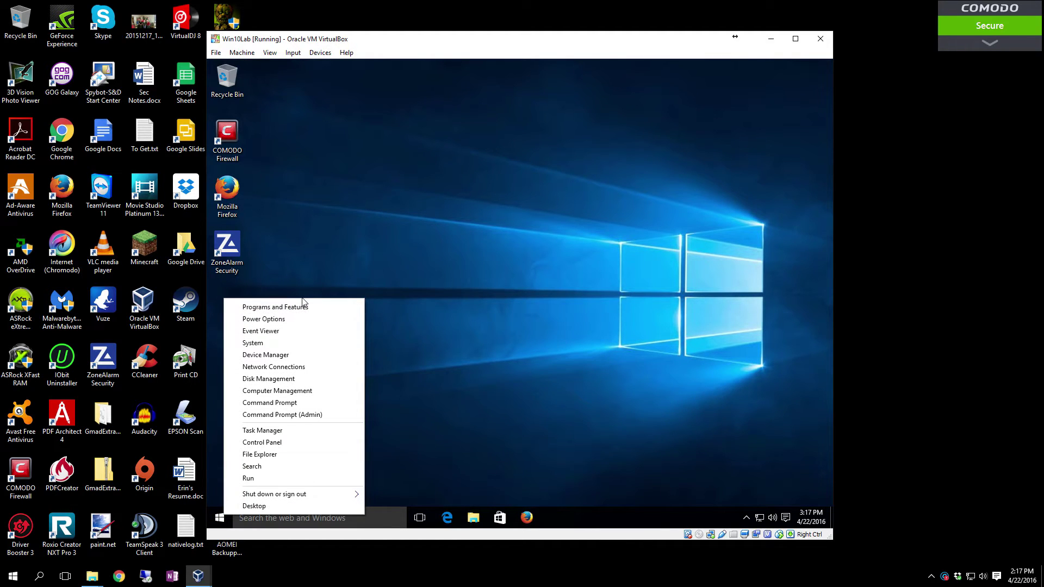
# Step: In Programs and Features, select COMODO Firewall and launch its setup with Change
pyautogui.click(272, 307)
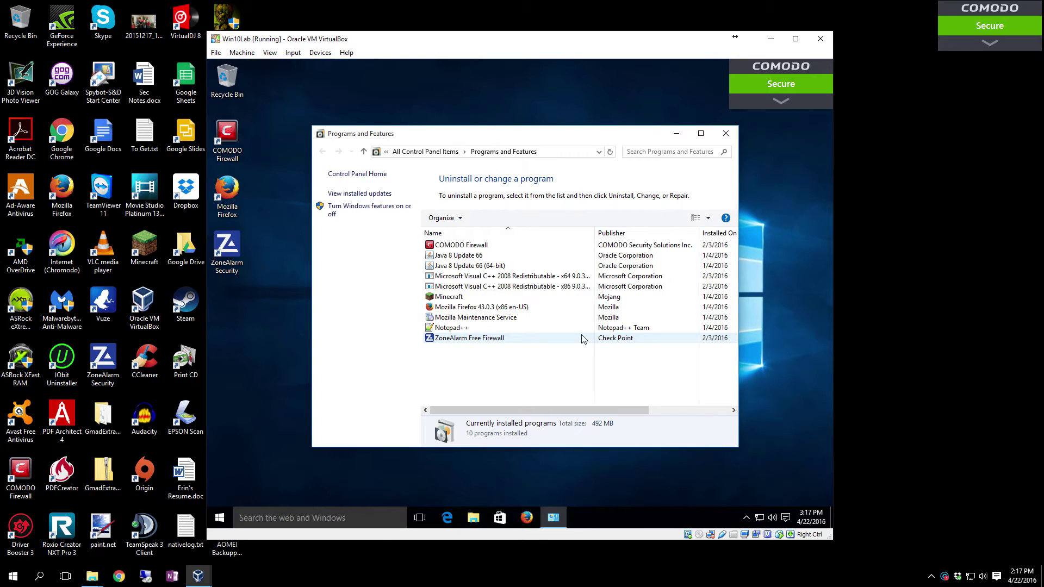
pyautogui.click(462, 246)
pyautogui.click(517, 217)
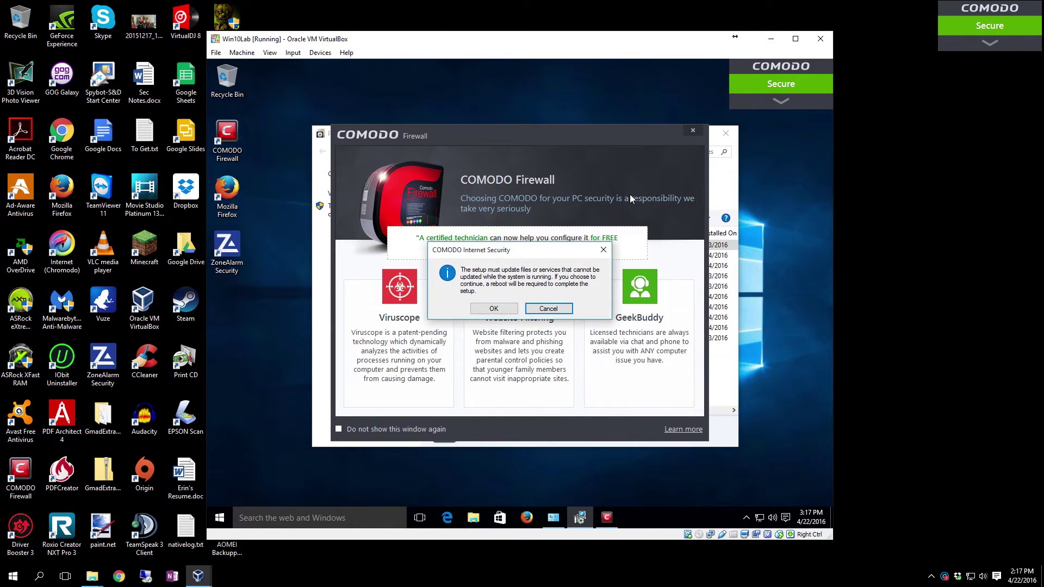
# Step: Accept the reboot notice and permanently dismiss the COMODO Firewall promo window
pyautogui.click(509, 314)
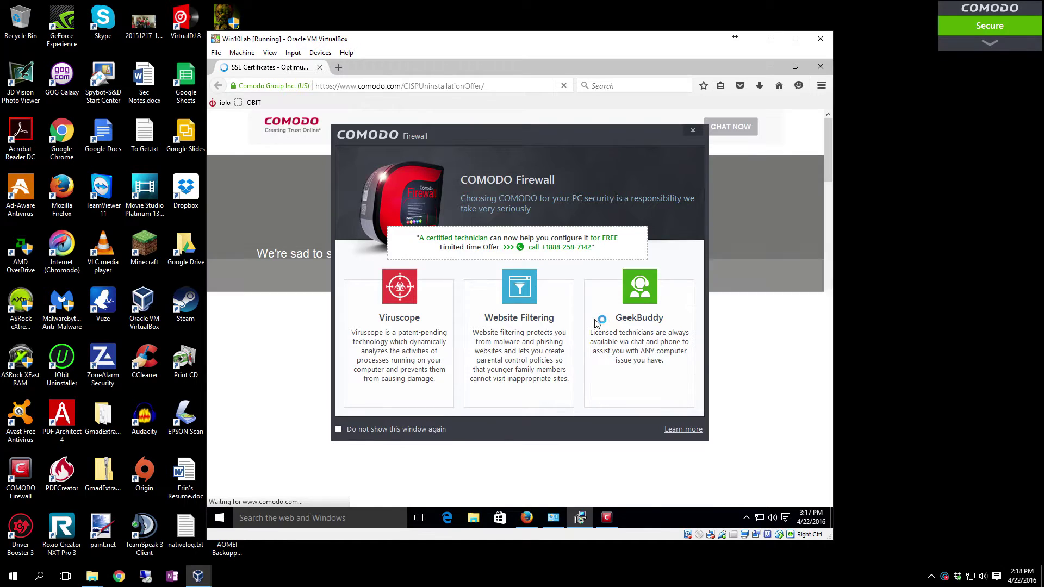
pyautogui.click(376, 429)
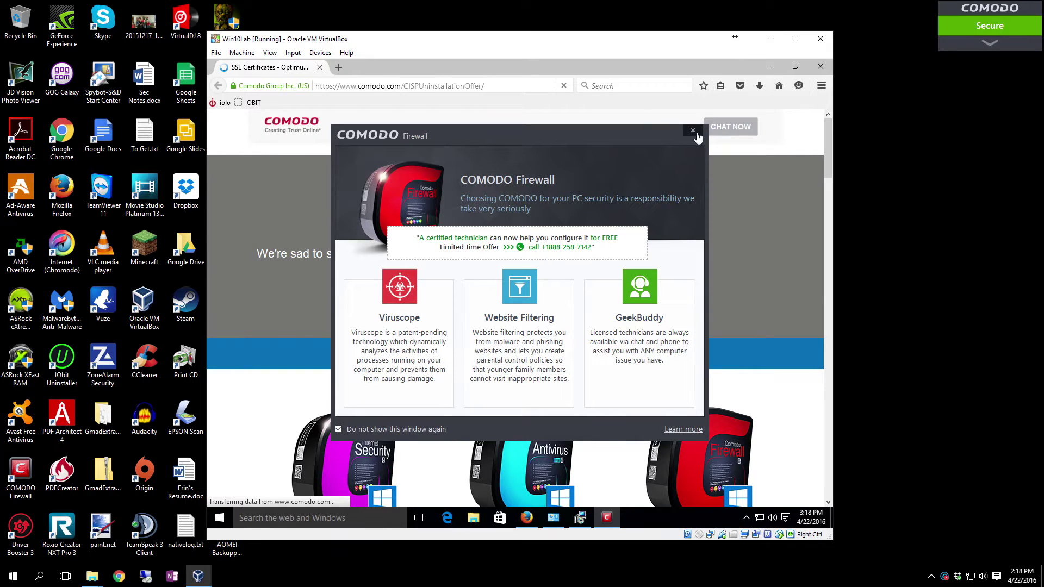
pyautogui.click(692, 131)
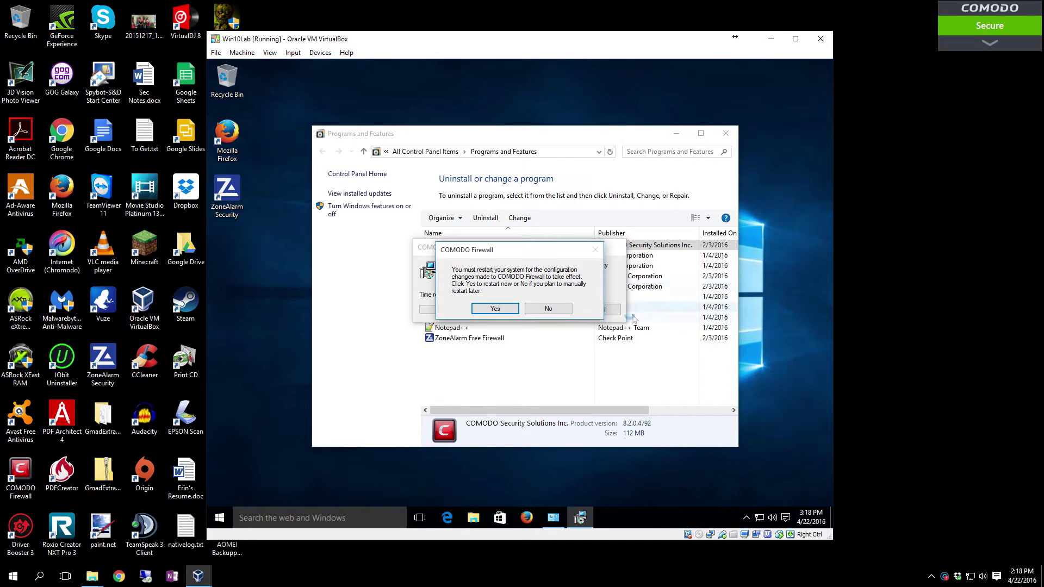
# Step: Postpone the restart, uninstall ZoneAlarm Free Firewall, and close Programs and Features
pyautogui.click(546, 313)
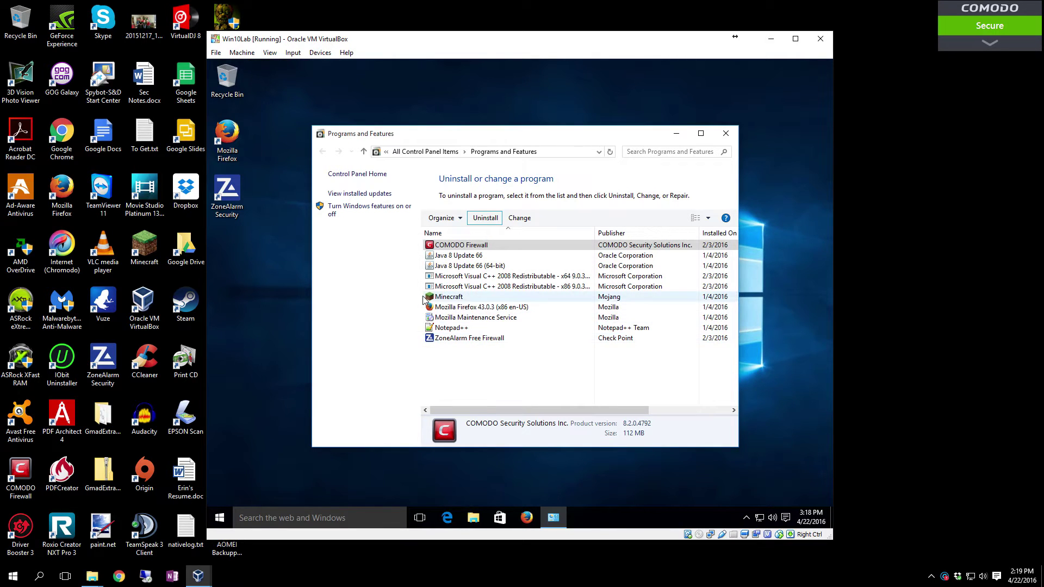
pyautogui.click(495, 339)
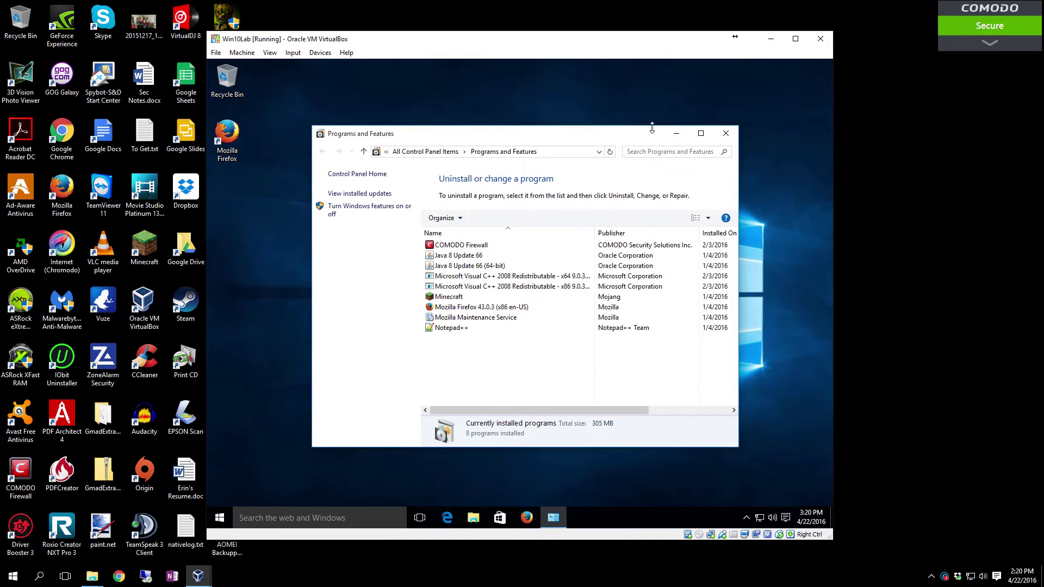
pyautogui.click(726, 133)
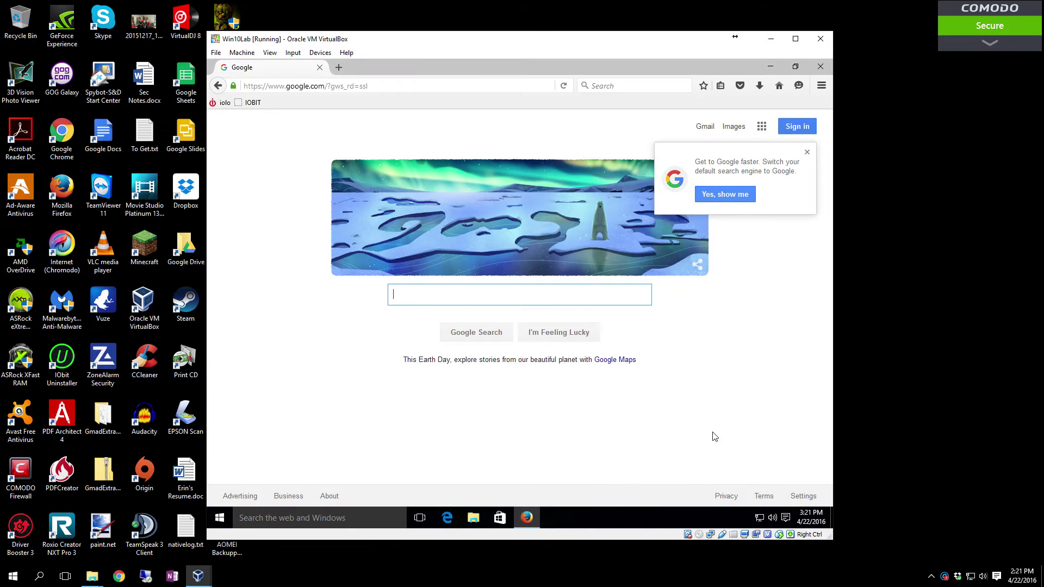
# Step: Search Google for 'comodo internet security' and open Comodo's free Internet Security result
pyautogui.write('comodo')
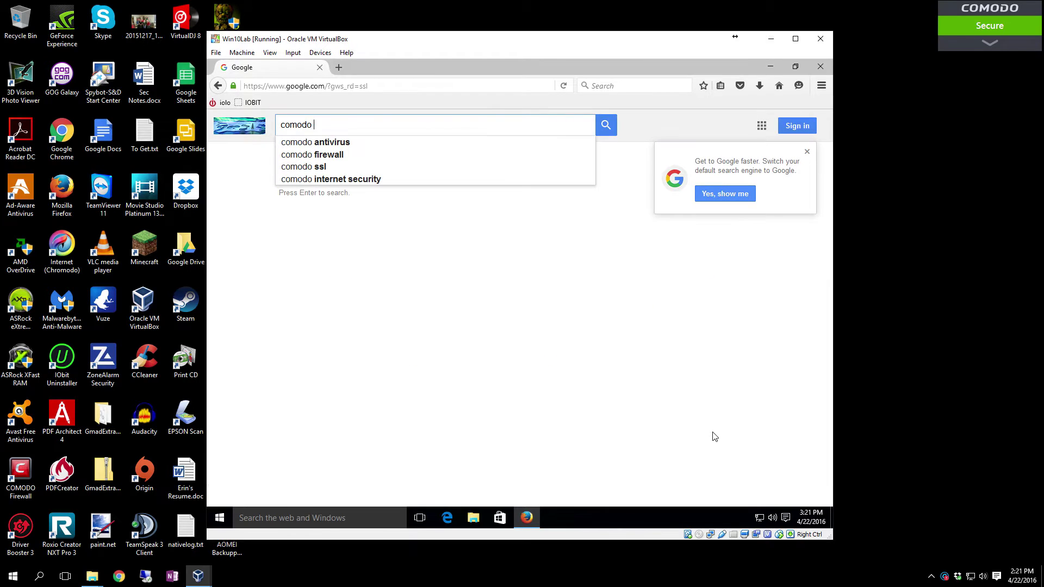
pyautogui.press('Down')
pyautogui.press('Down')
pyautogui.press('Down')
pyautogui.press('Down')
pyautogui.press('Return')
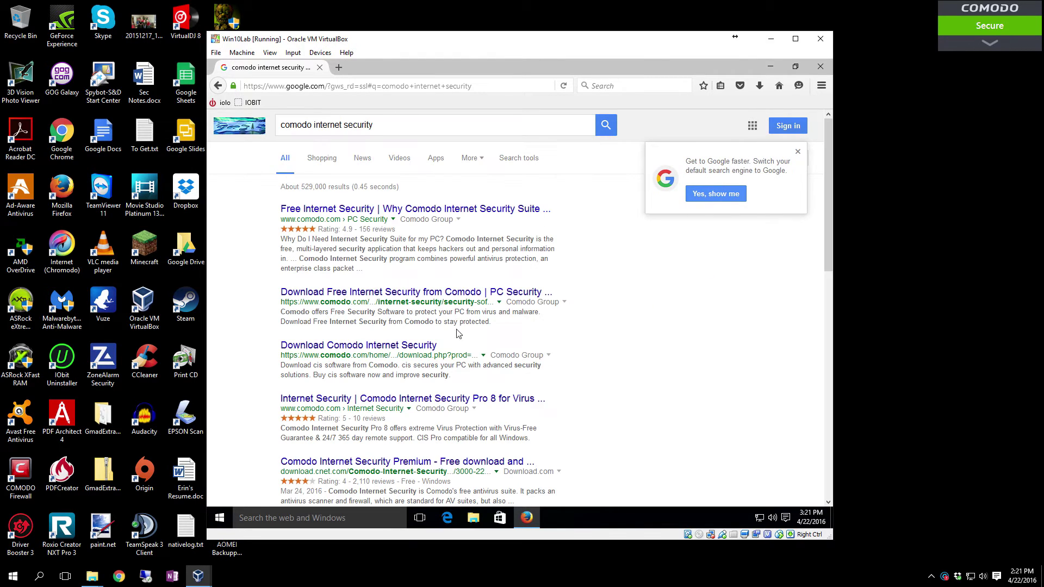
pyautogui.click(361, 296)
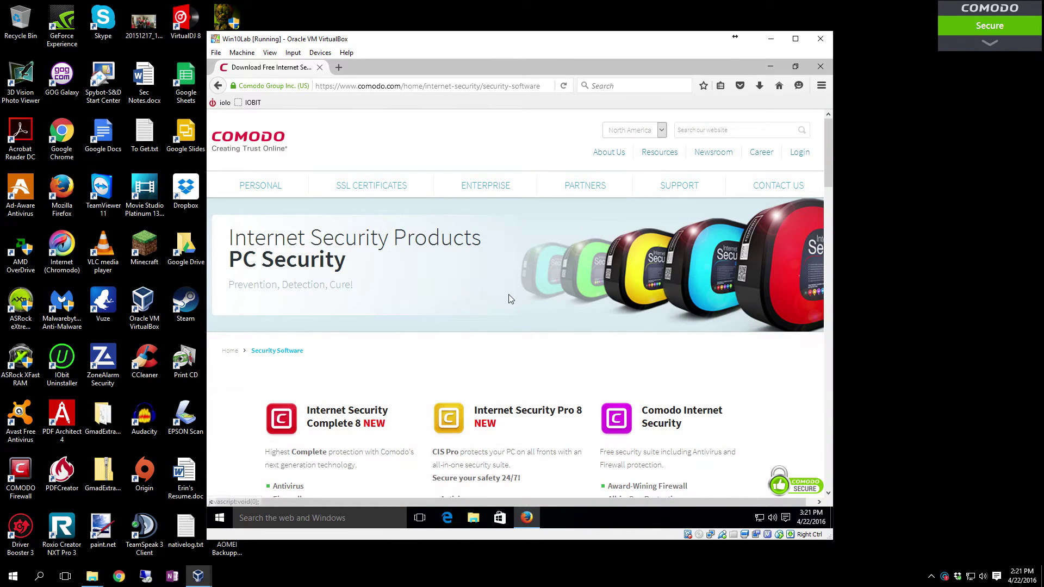
# Step: Scroll to Comodo Internet Security on comodo.com and start its free download
pyautogui.scroll(-3, 510, 298)
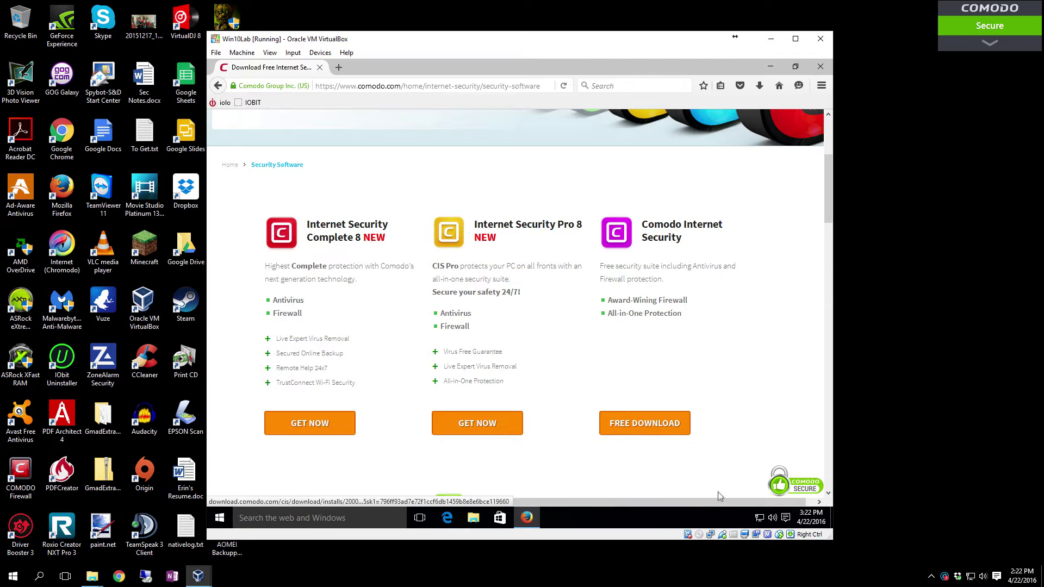
pyautogui.click(680, 431)
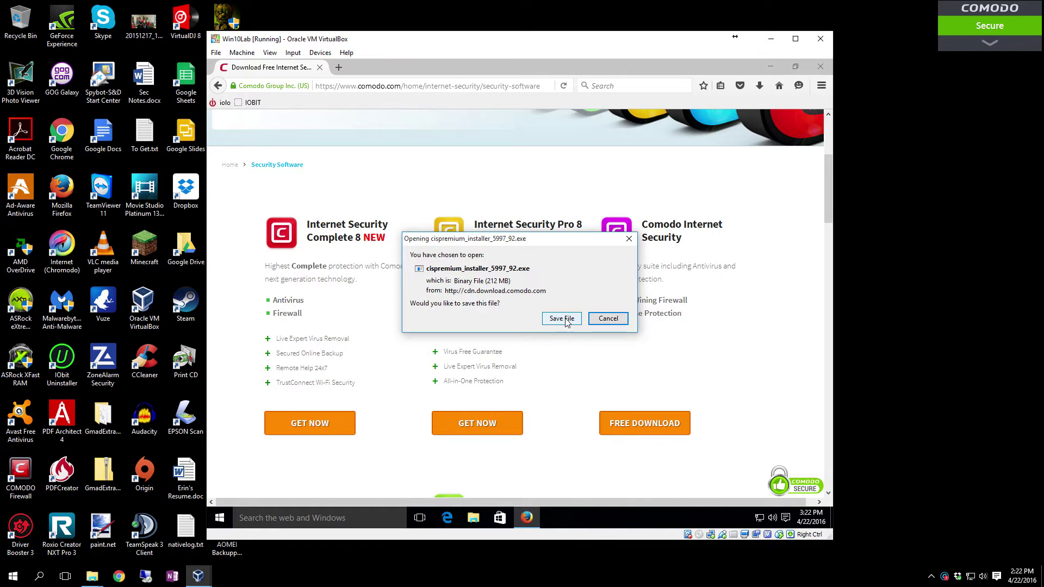
# Step: Save cispremium_installer_5997_92.exe (212 MB) and check it in Firefox's downloads list
pyautogui.click(563, 319)
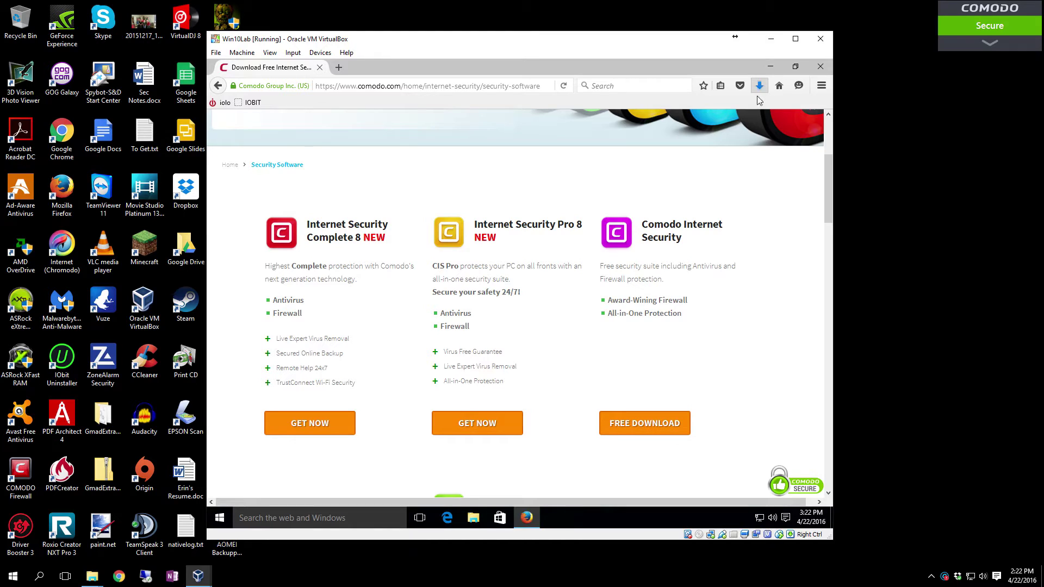
pyautogui.click(762, 91)
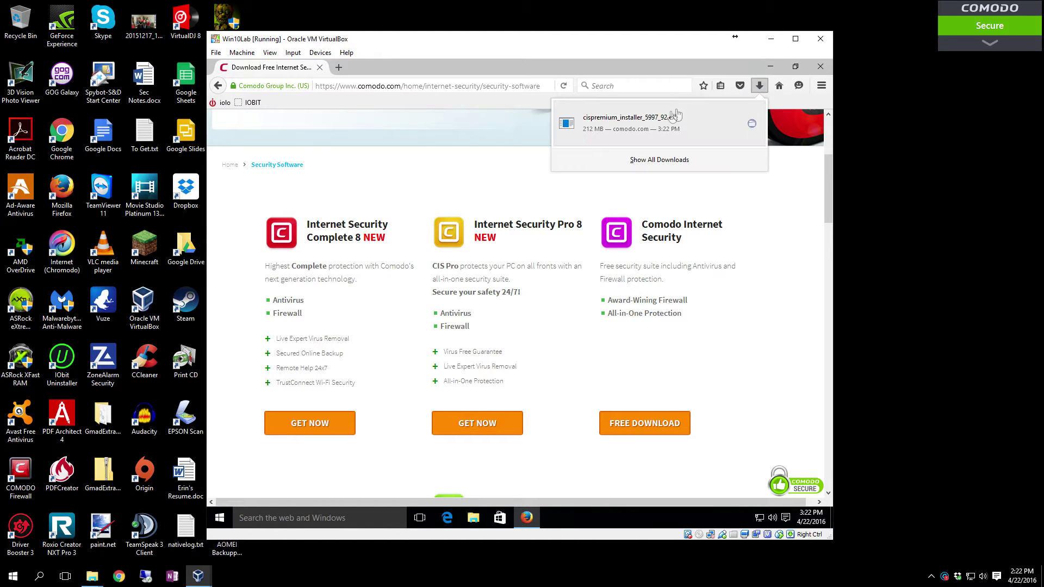
# Step: Run cispremium_installer from Firefox's downloads panel
pyautogui.click(673, 117)
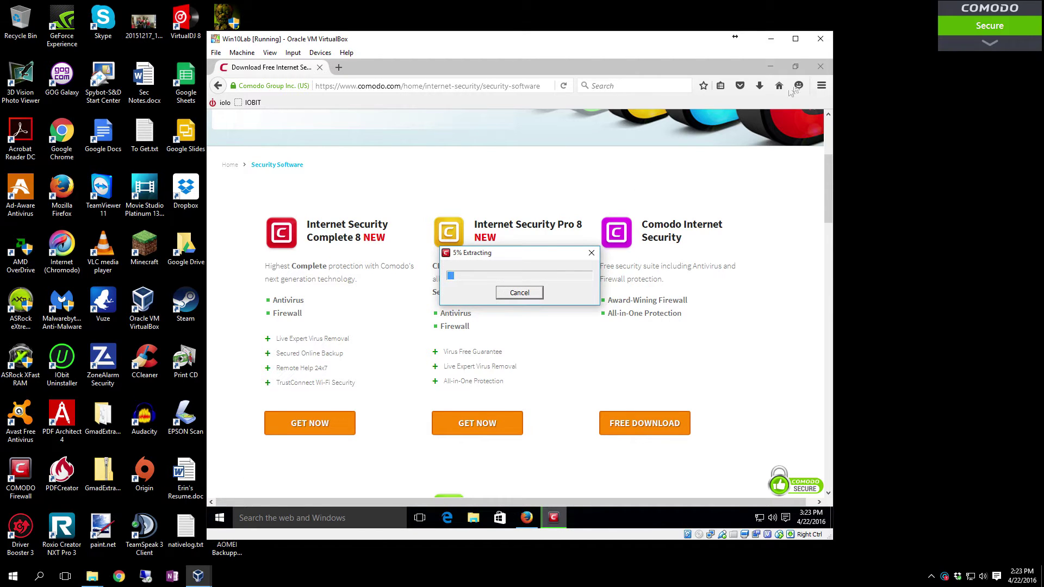
# Step: Close Firefox and accept the installer's prompt to restart the computer
pyautogui.click(820, 67)
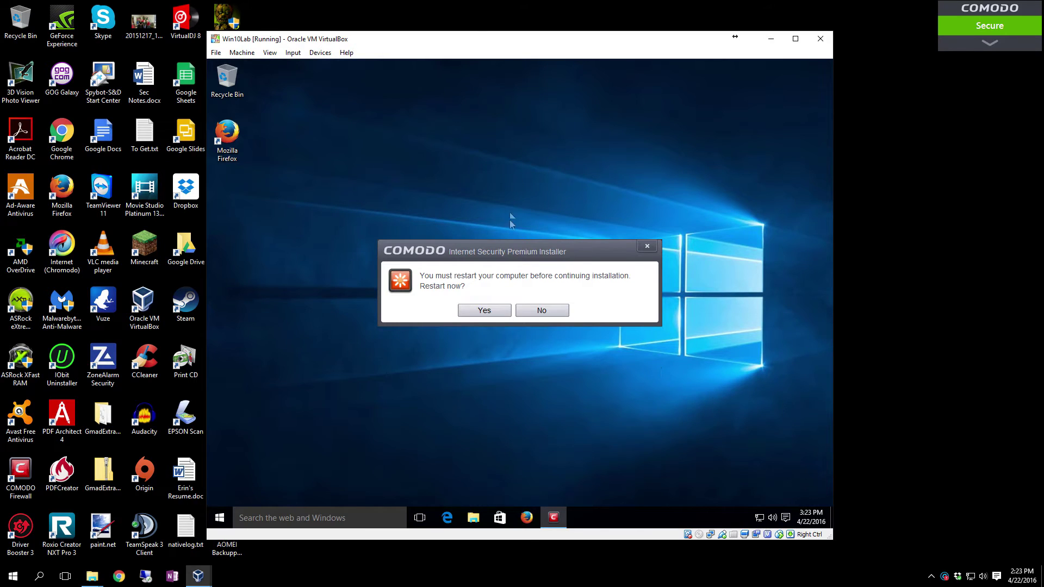
pyautogui.click(484, 310)
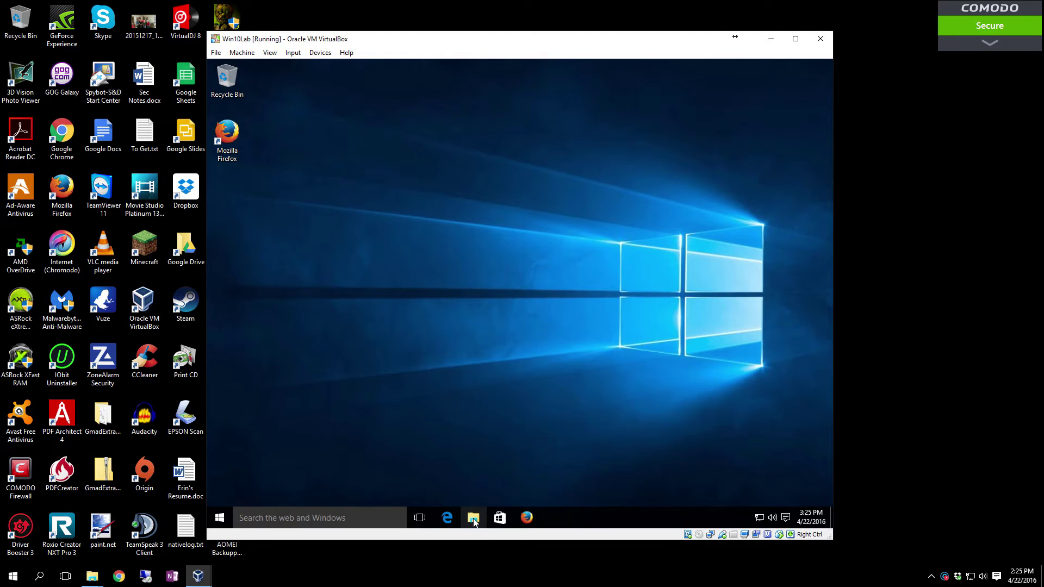
# Step: Relaunch cispremium_installer_5997_92.exe from File Explorer's Downloads folder
pyautogui.click(476, 520)
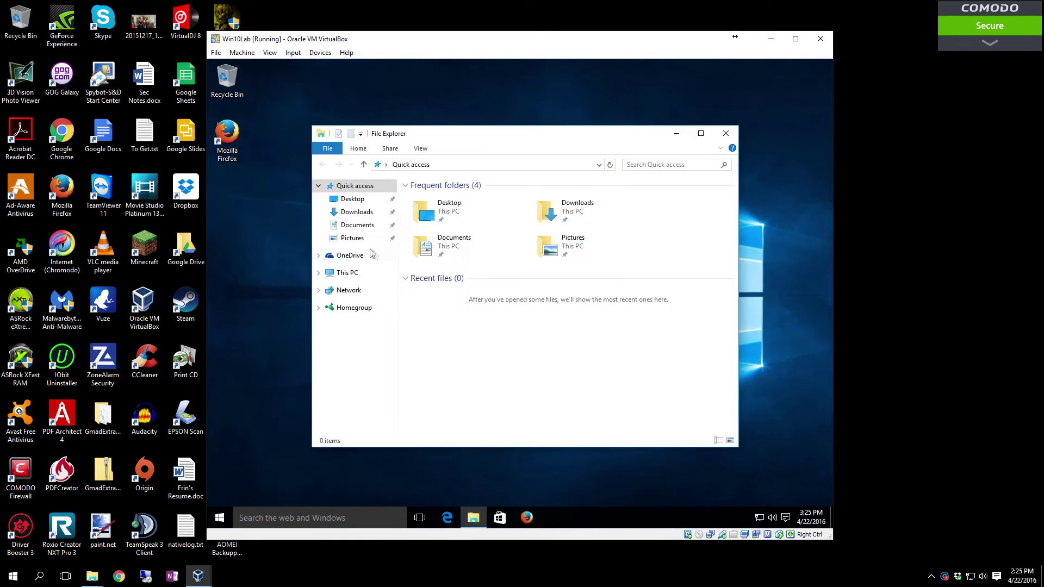
pyautogui.click(362, 216)
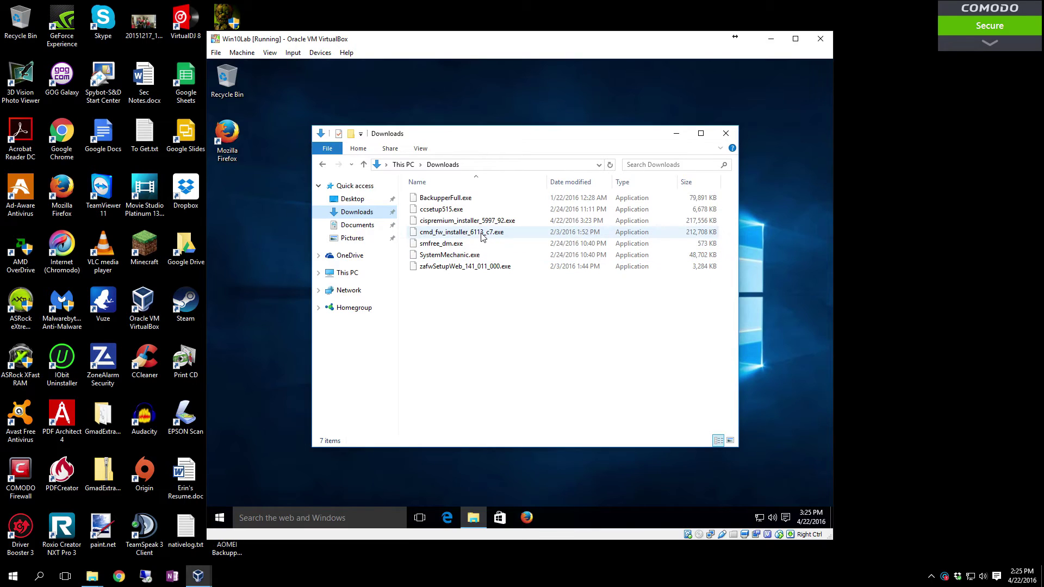
pyautogui.doubleClick(439, 223)
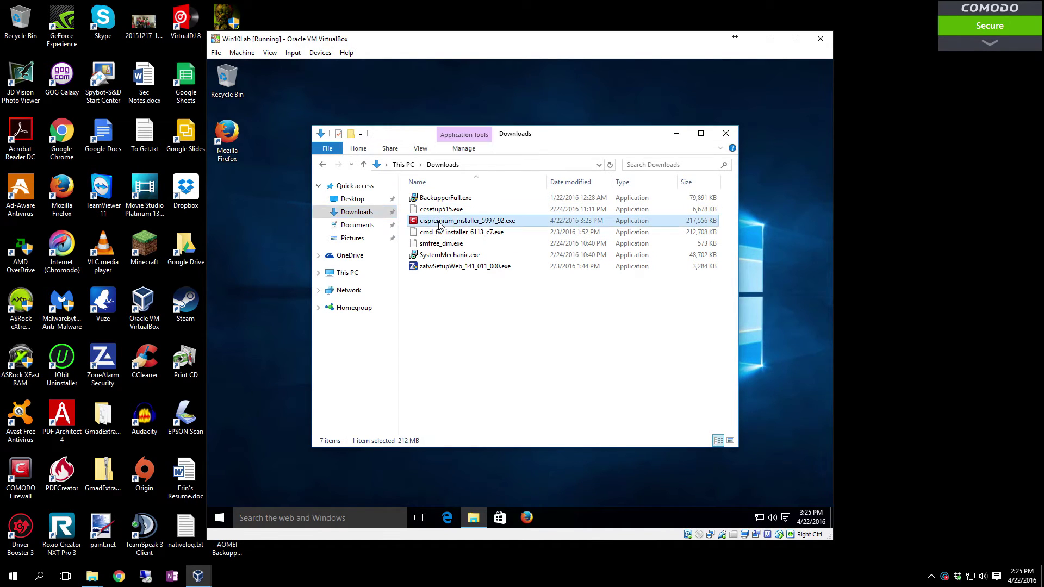
pyautogui.click(726, 135)
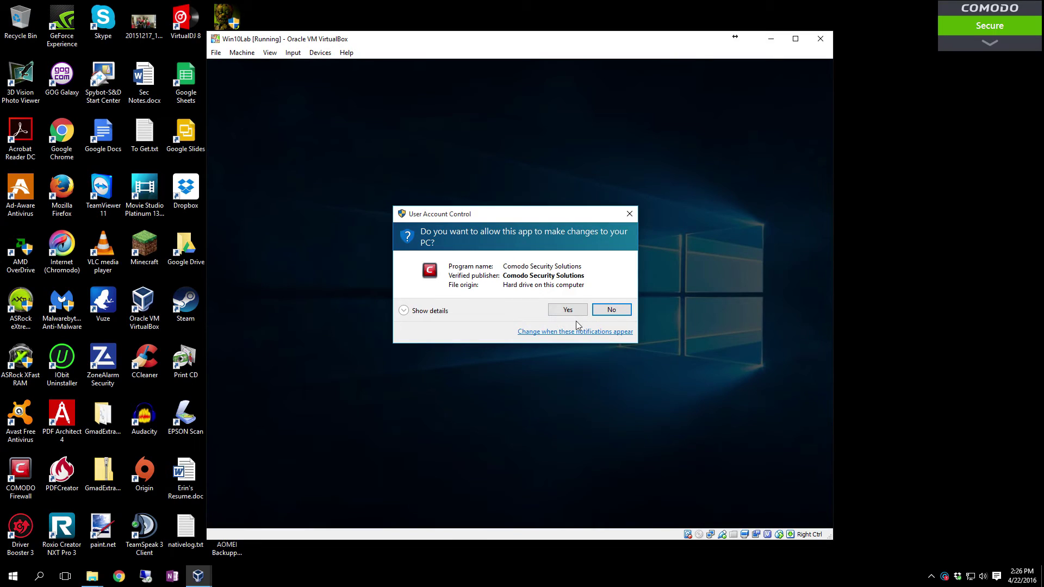
# Step: Approve the installer's UAC prompt and keep English (United States) as the installer language
pyautogui.click(567, 310)
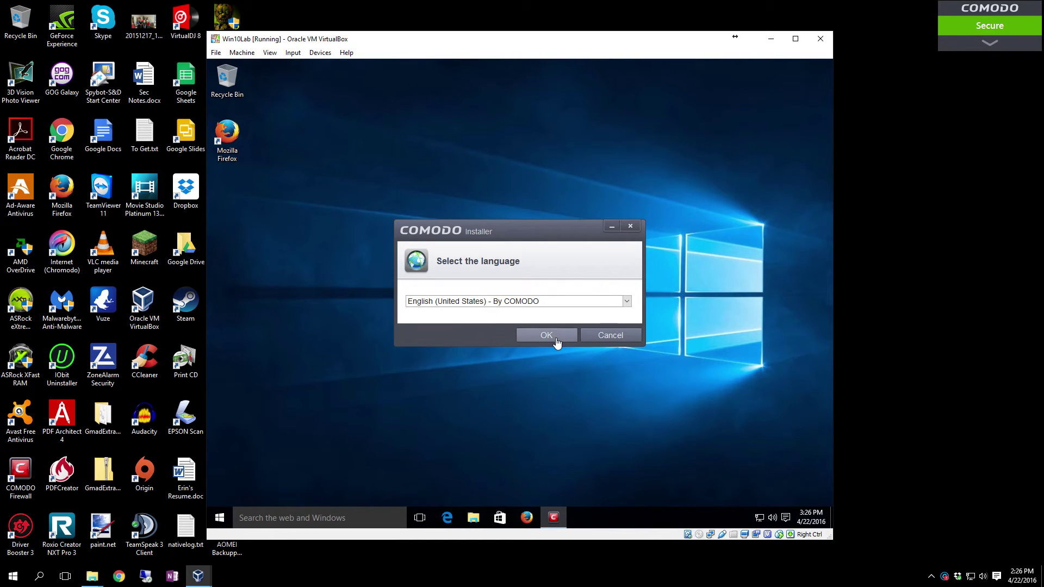
pyautogui.click(555, 338)
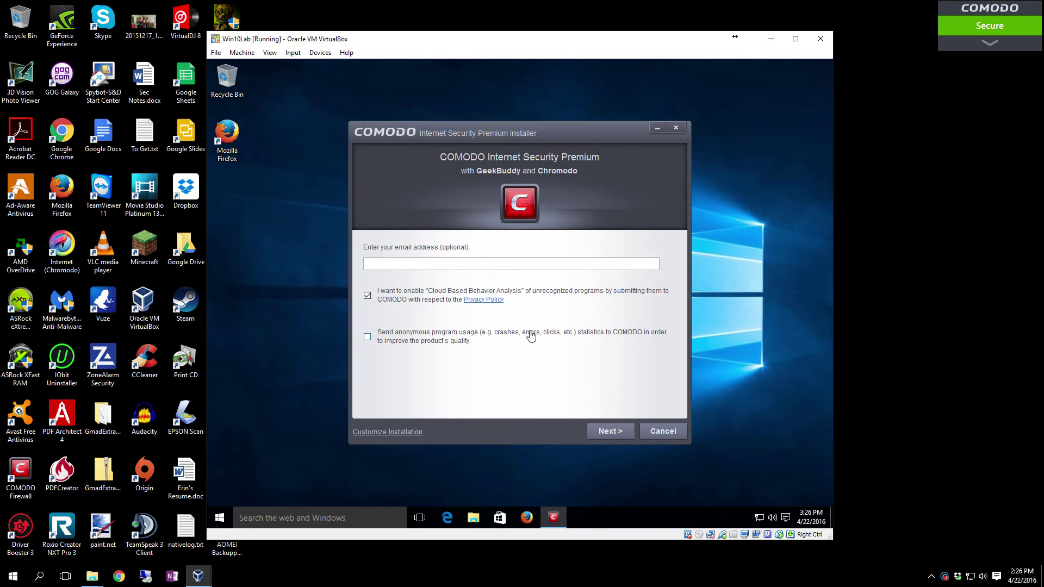
# Step: Skip past the optional email and Cloud data-sharing page to the licence agreement
pyautogui.click(616, 432)
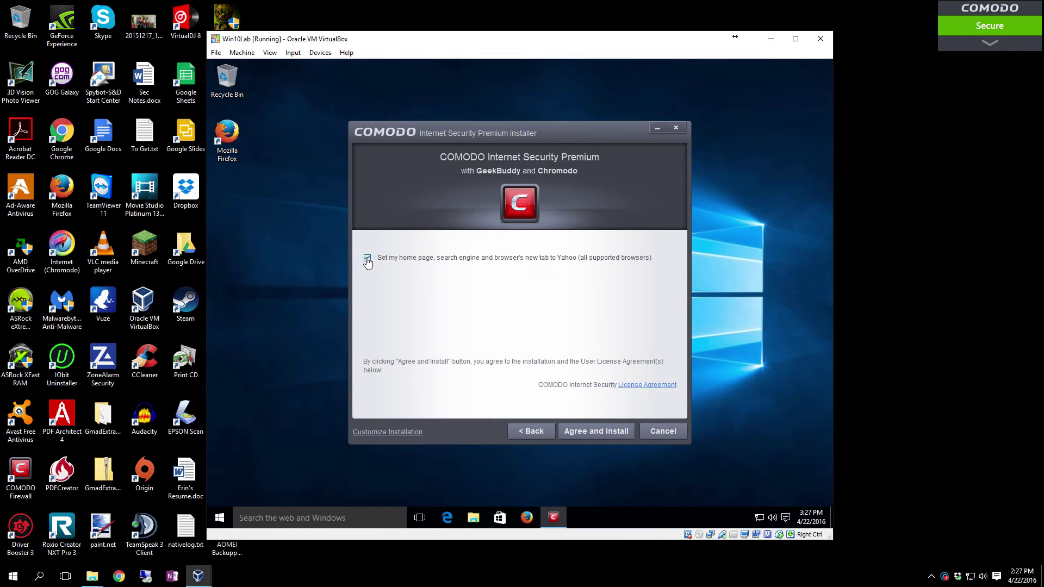
# Step: Agree and install without the Yahoo home page and search, then dismiss the Congratulations message
pyautogui.click(593, 432)
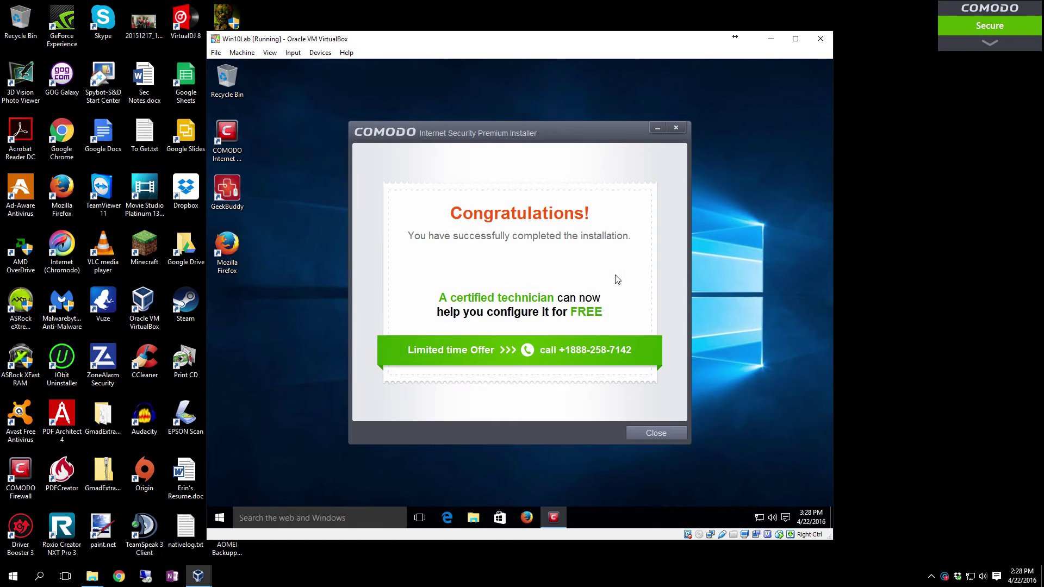
pyautogui.click(656, 434)
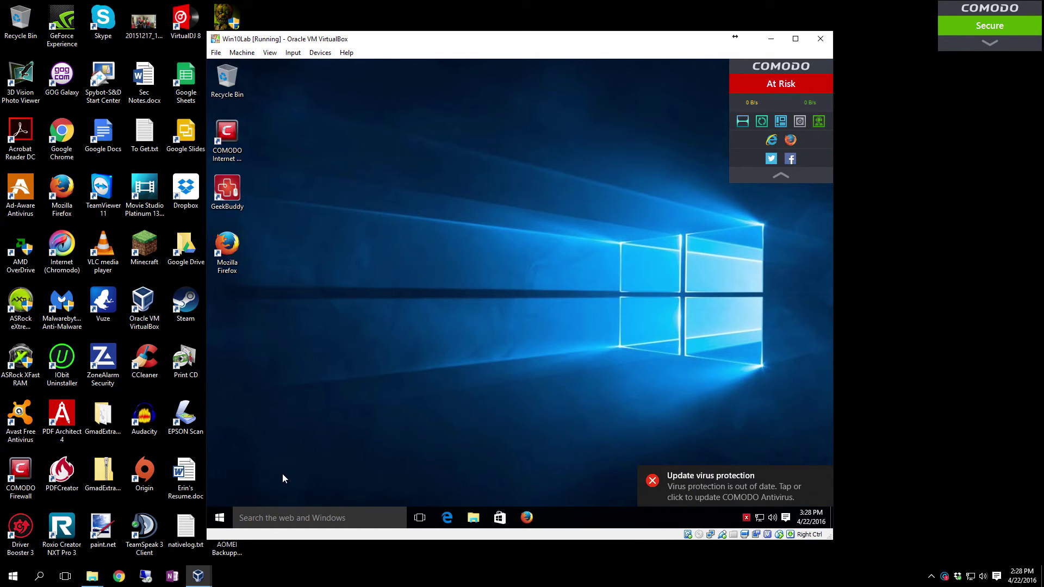
# Step: Open Programs and Features from the Start button's right-click menu
pyautogui.rightClick(223, 521)
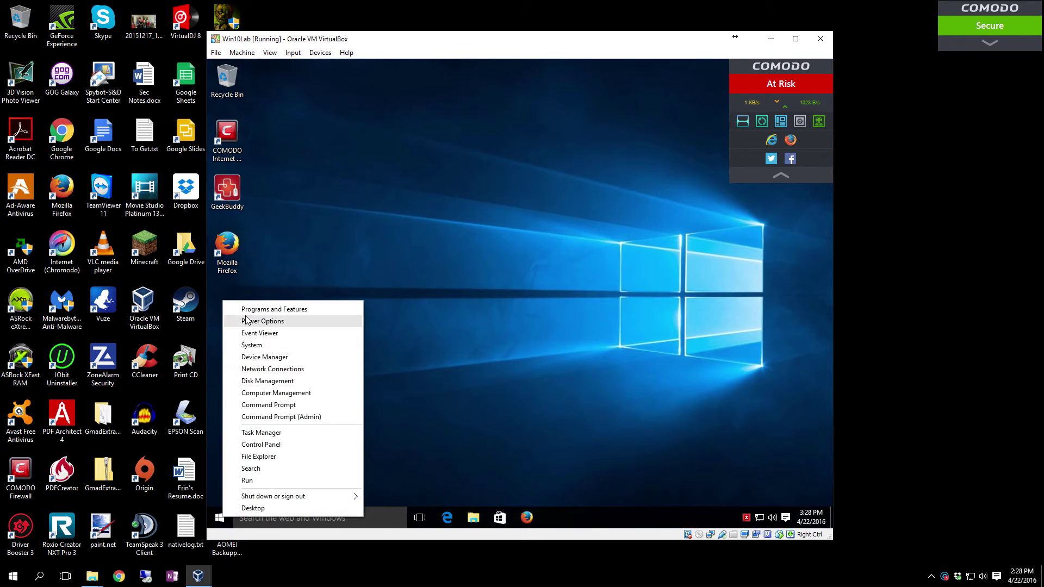
pyautogui.click(275, 310)
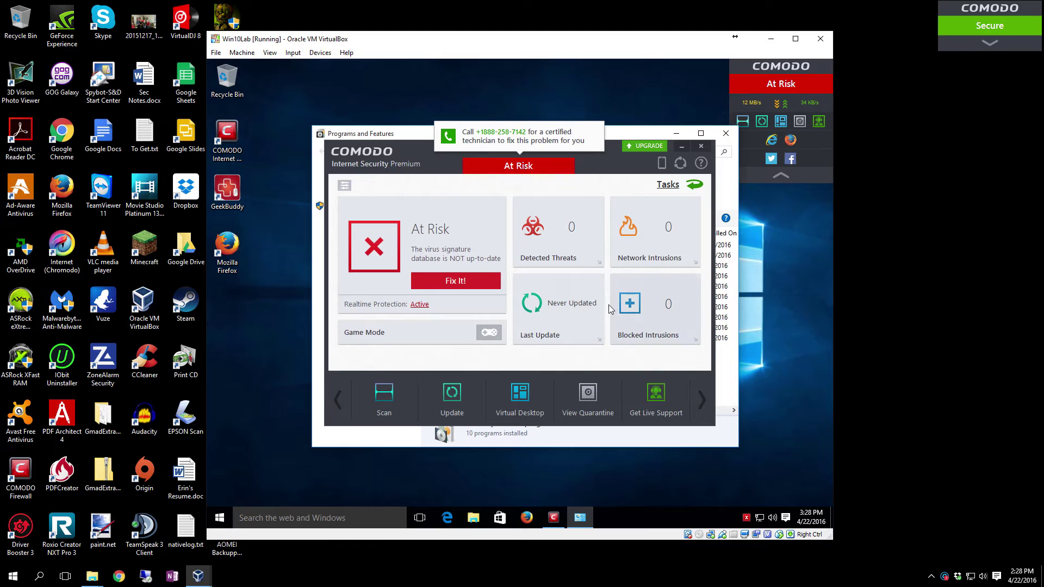
# Step: Start the virus signature update with Fix It, send it to the background, and minimize COMODO
pyautogui.click(537, 274)
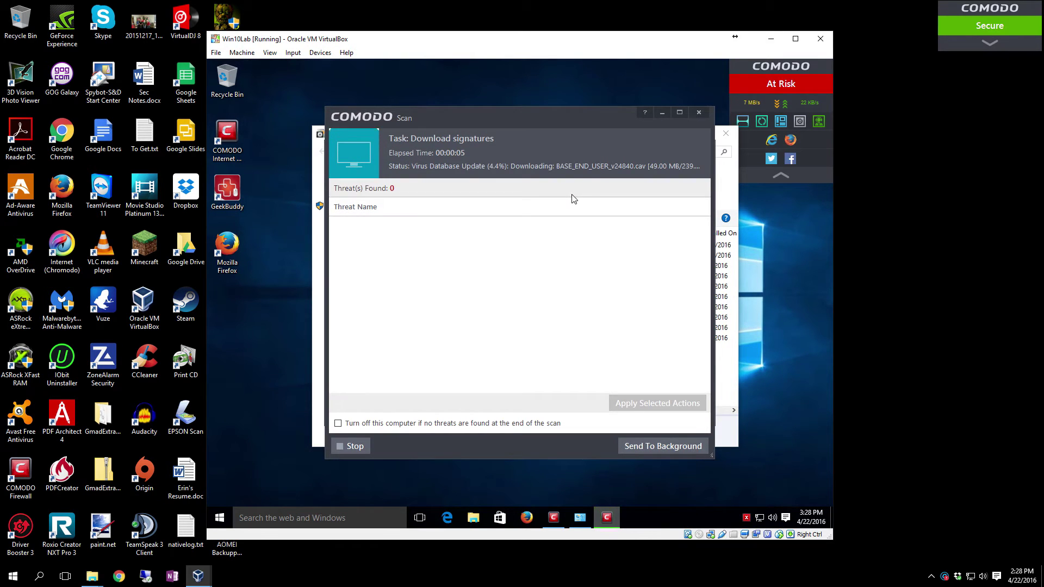
pyautogui.click(662, 113)
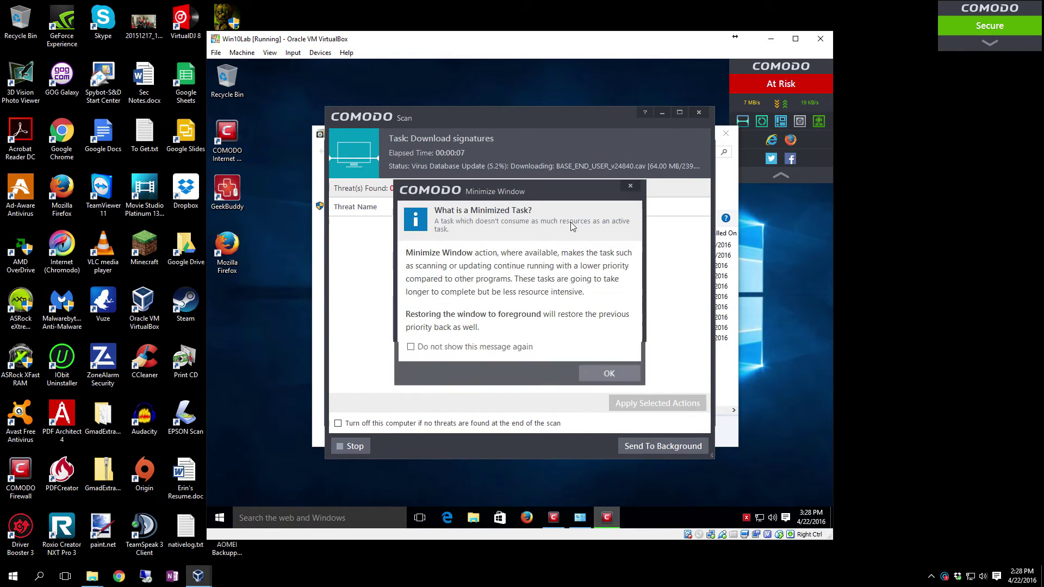
pyautogui.click(608, 373)
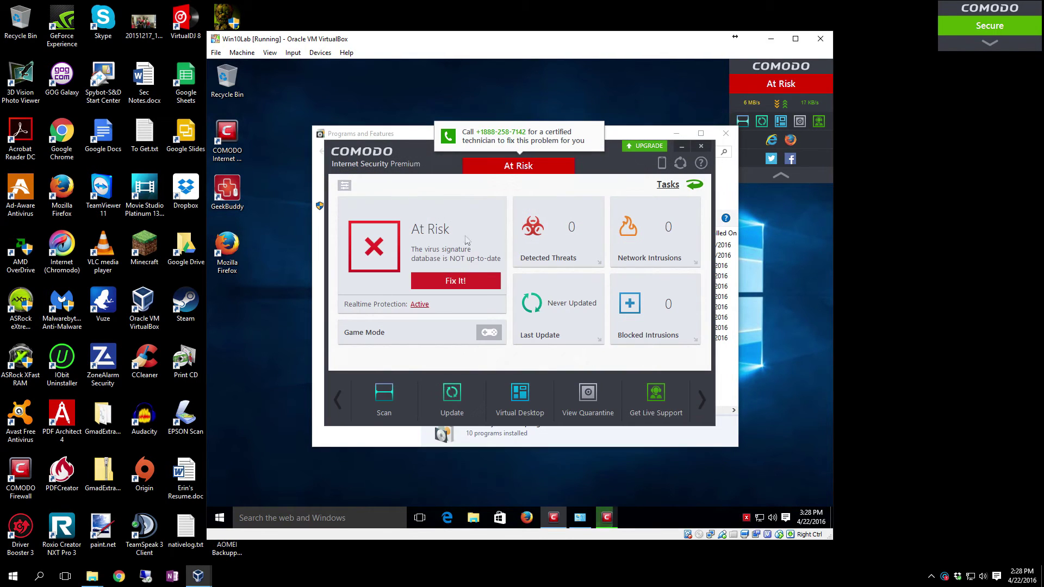
pyautogui.click(682, 146)
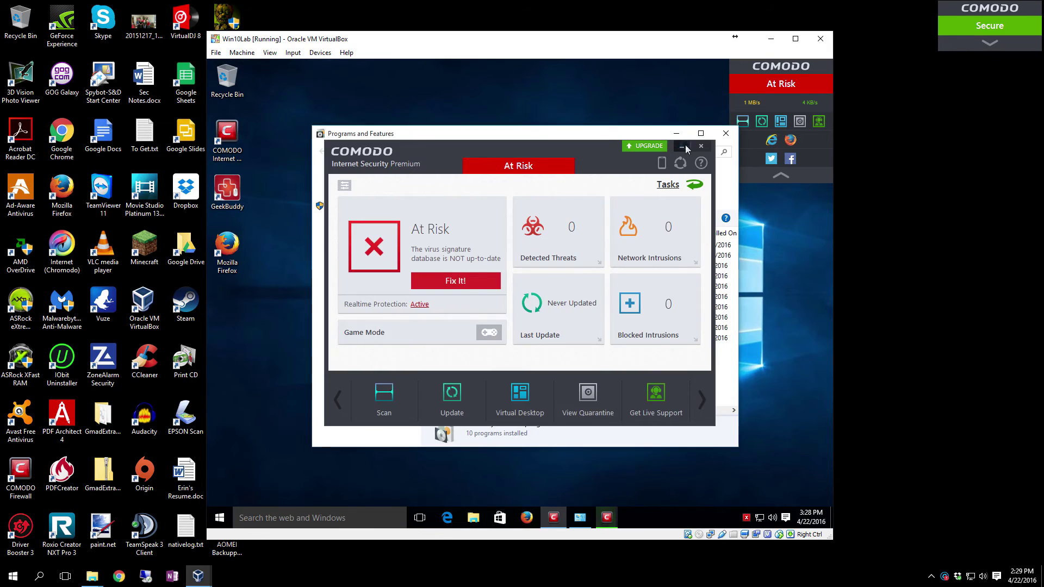
# Step: Uninstall GeekBuddy with confirmation and UAC approval, then mark the new network 'I am at Home'
pyautogui.click(444, 255)
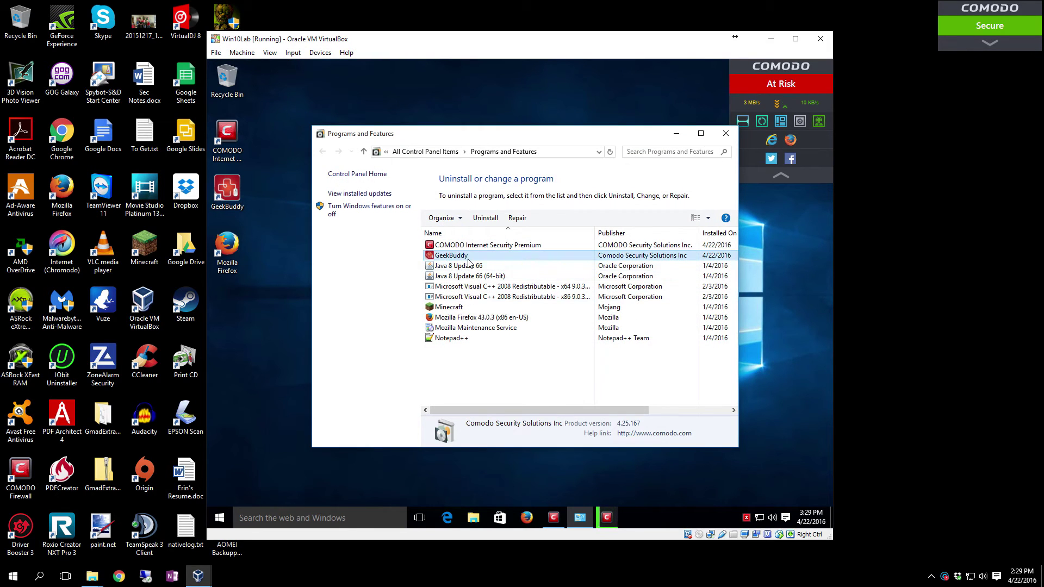
pyautogui.click(485, 218)
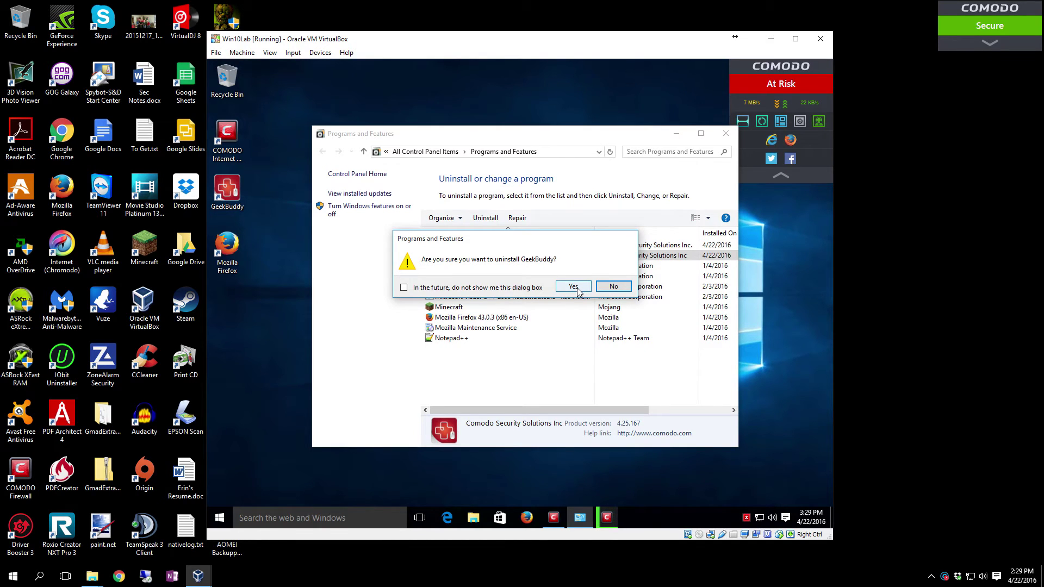
pyautogui.click(577, 290)
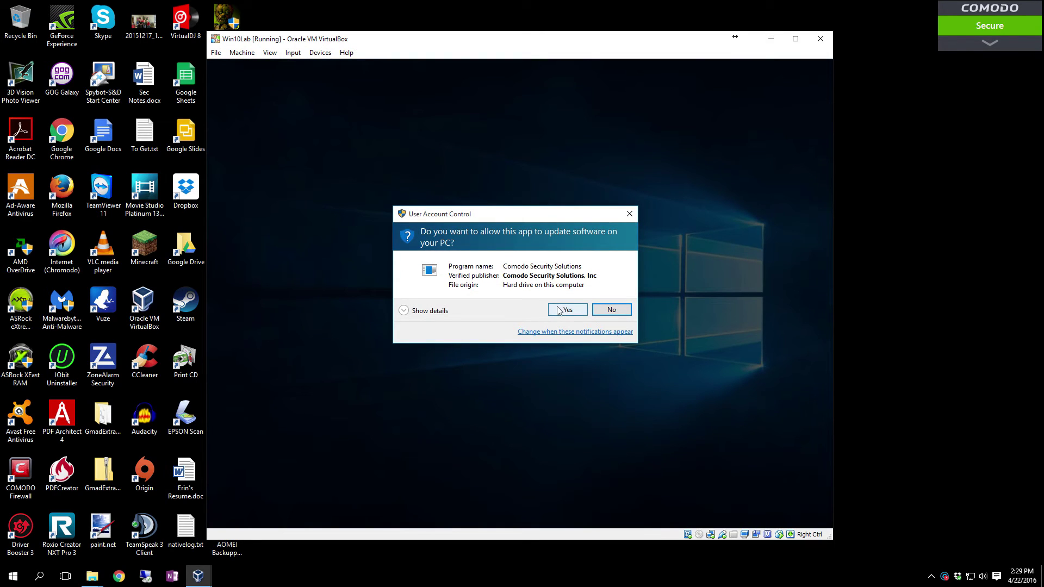
pyautogui.click(566, 311)
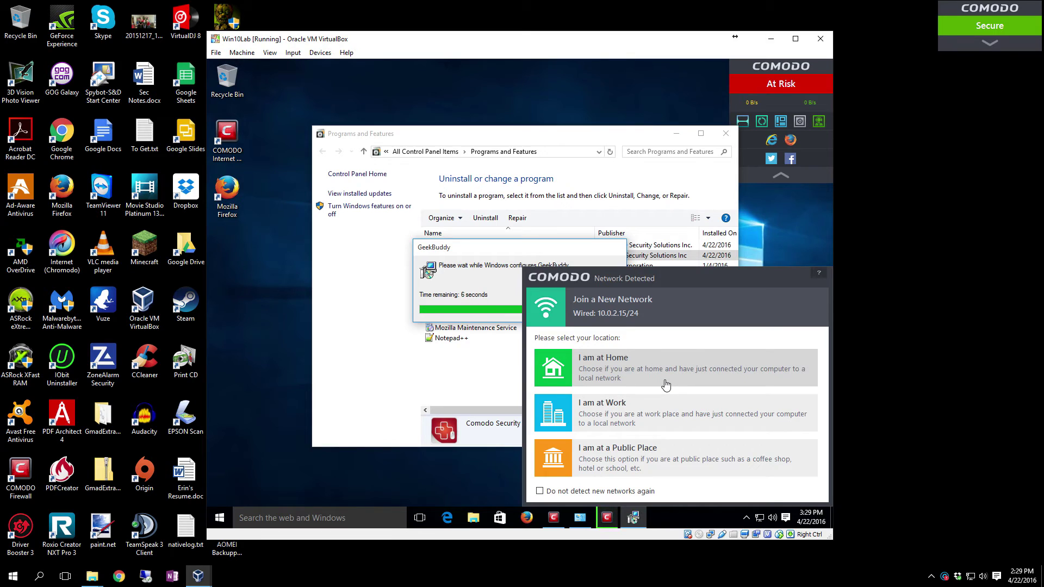
pyautogui.click(665, 385)
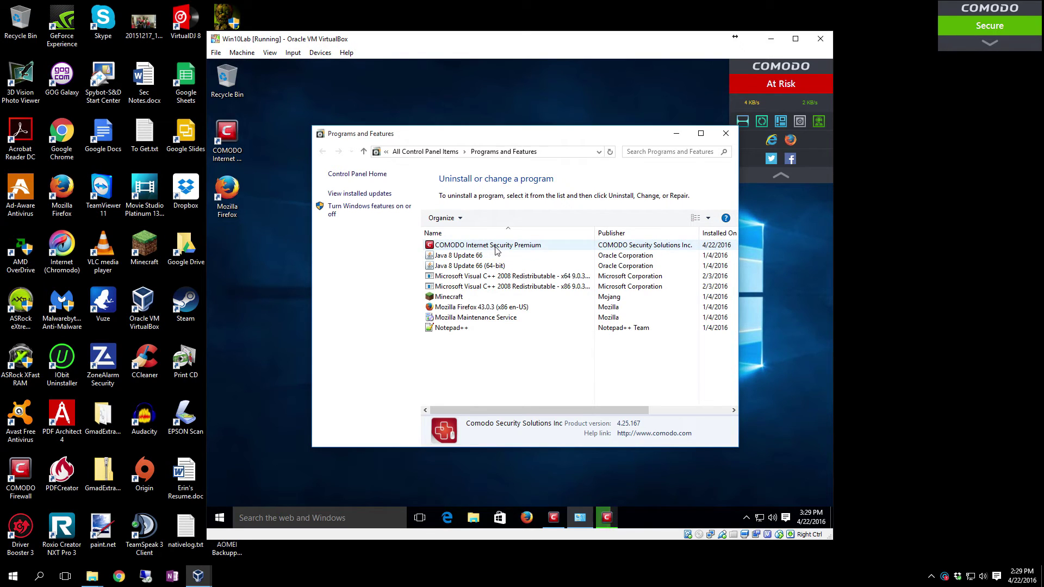
# Step: Close Programs and Features, re-minimize the signature update, and check its progress from the dashboard
pyautogui.click(729, 133)
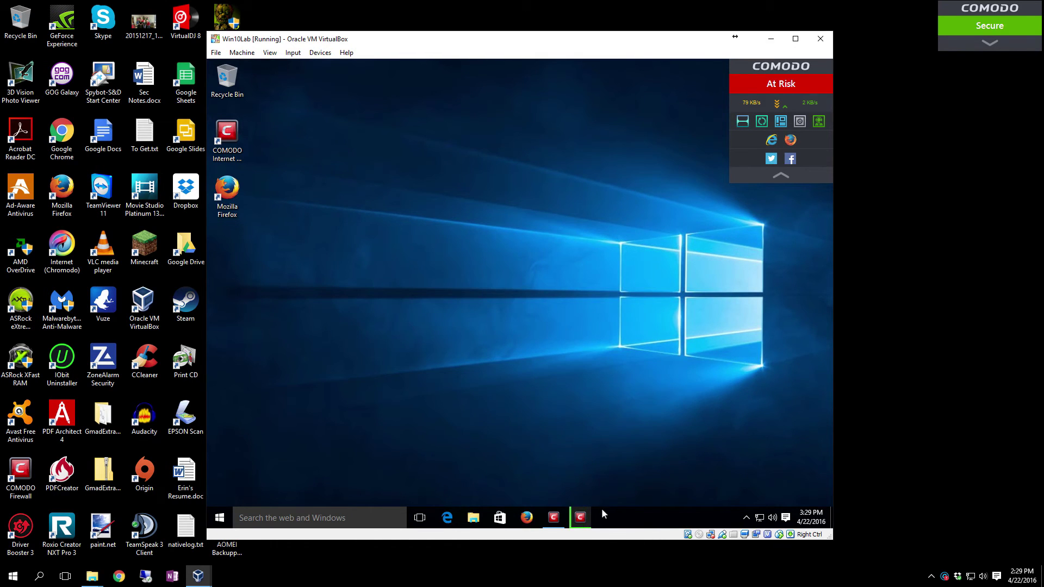
pyautogui.click(582, 516)
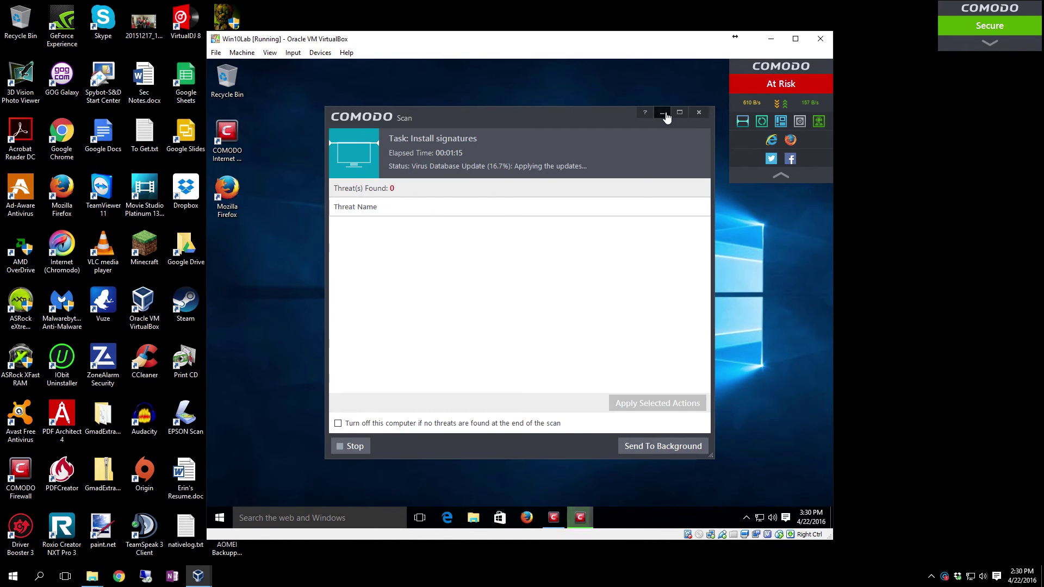
pyautogui.click(662, 113)
pyautogui.click(607, 371)
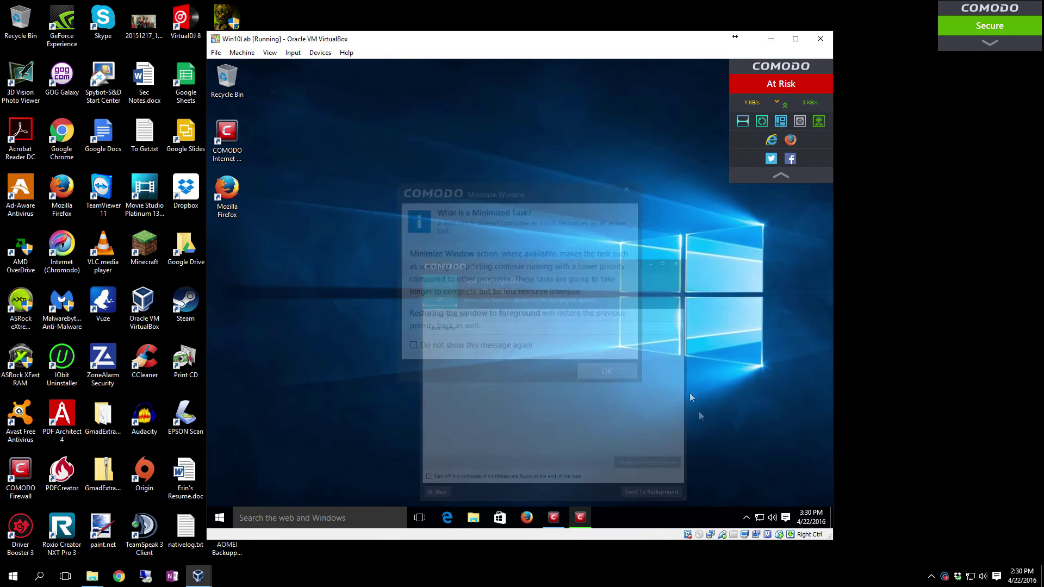
pyautogui.click(555, 521)
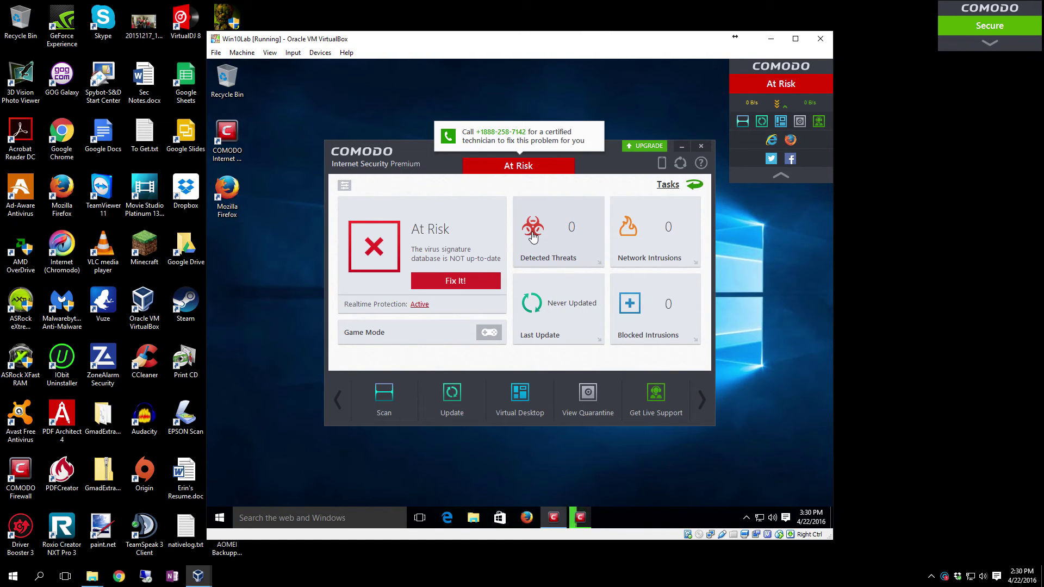
pyautogui.click(572, 526)
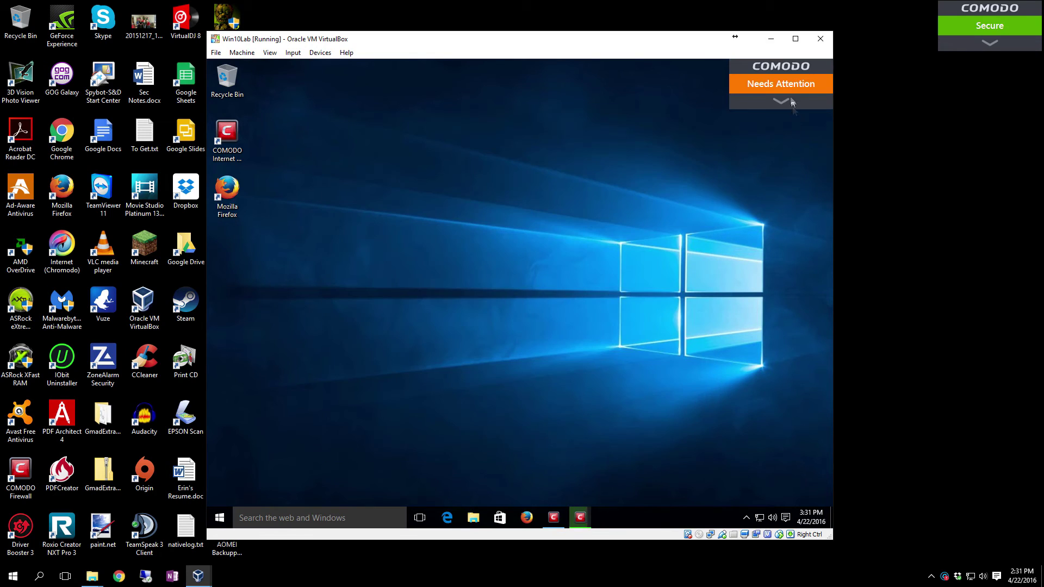
# Step: Close the finished quick scan results and choose Restart Now to reboot the Windows guest
pyautogui.click(787, 102)
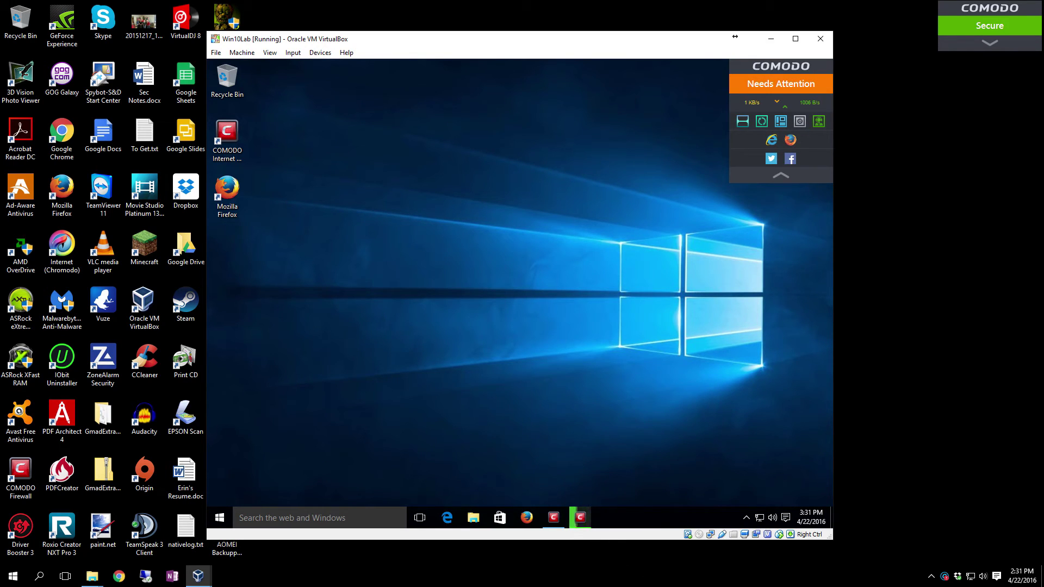
pyautogui.click(580, 517)
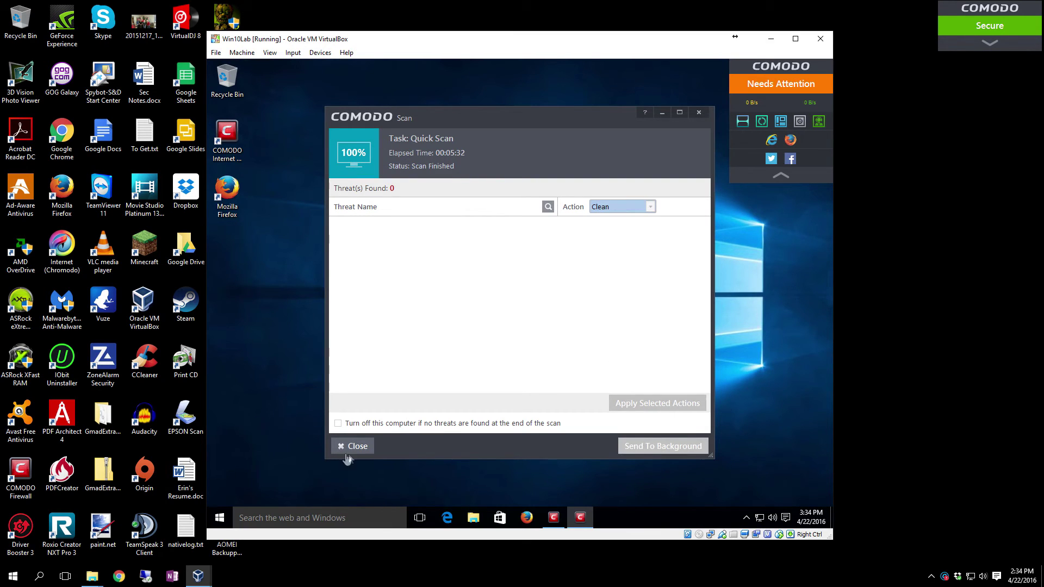
pyautogui.click(350, 448)
pyautogui.click(555, 518)
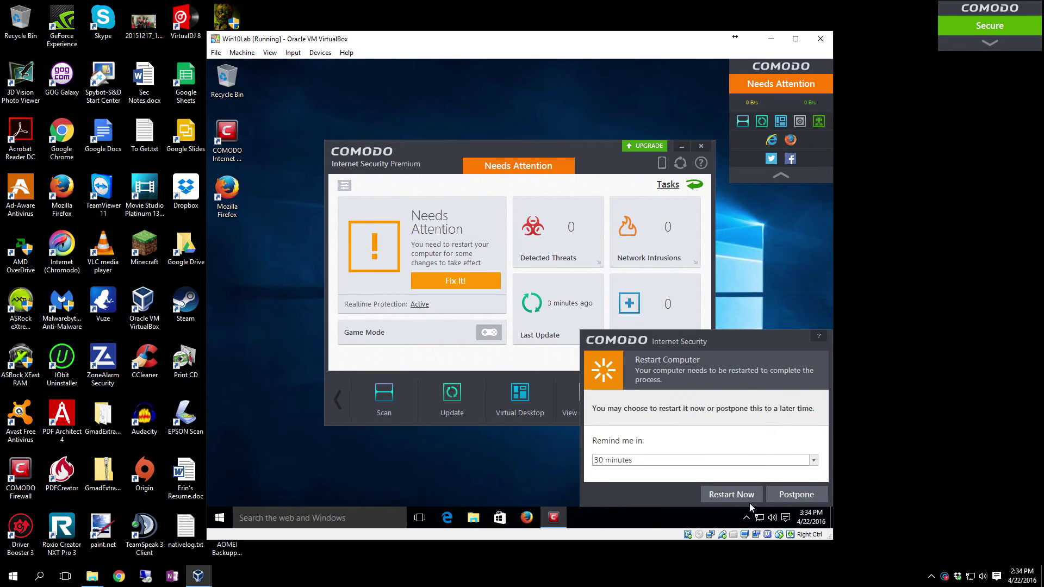
pyautogui.click(741, 495)
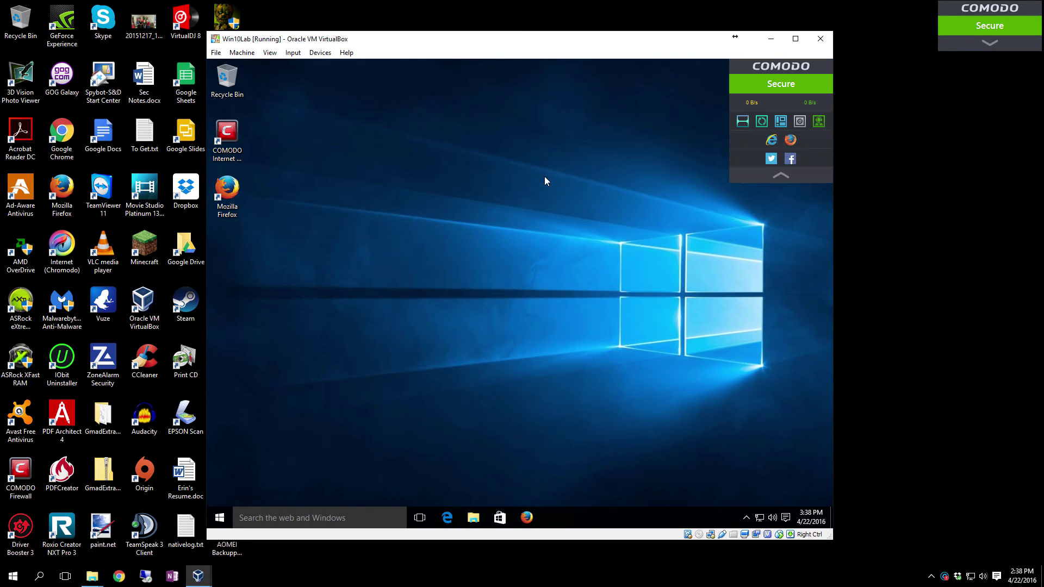
# Step: Hide the Comodo desktop widget by unticking Widget > Show
pyautogui.click(805, 181)
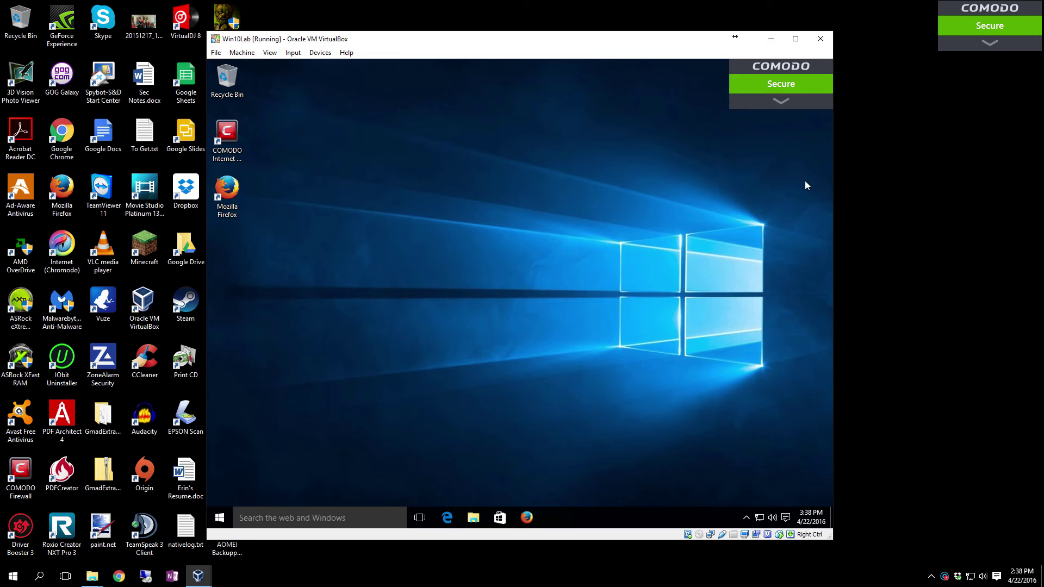
pyautogui.rightClick(785, 66)
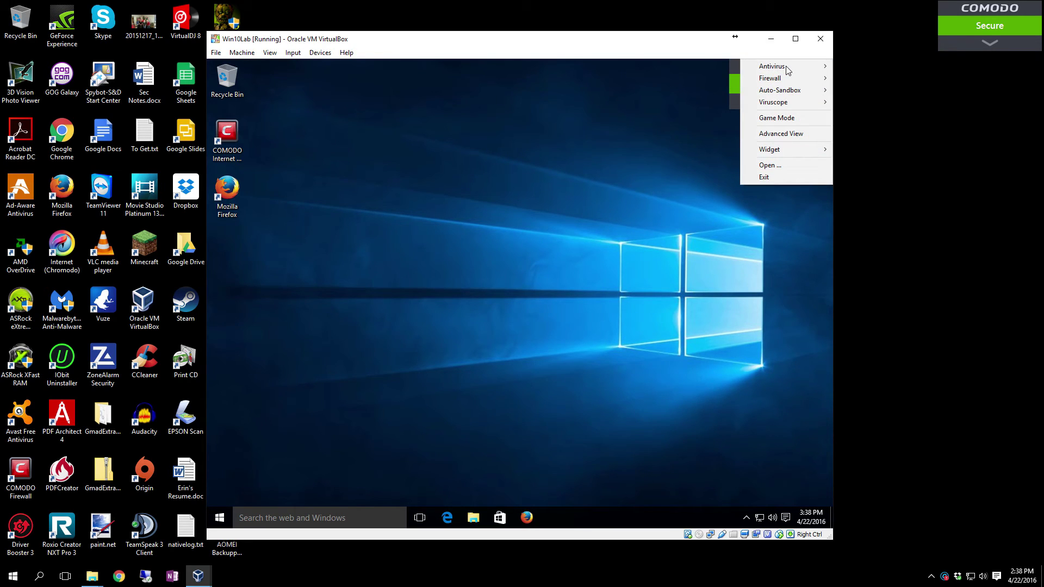
pyautogui.moveTo(780, 154)
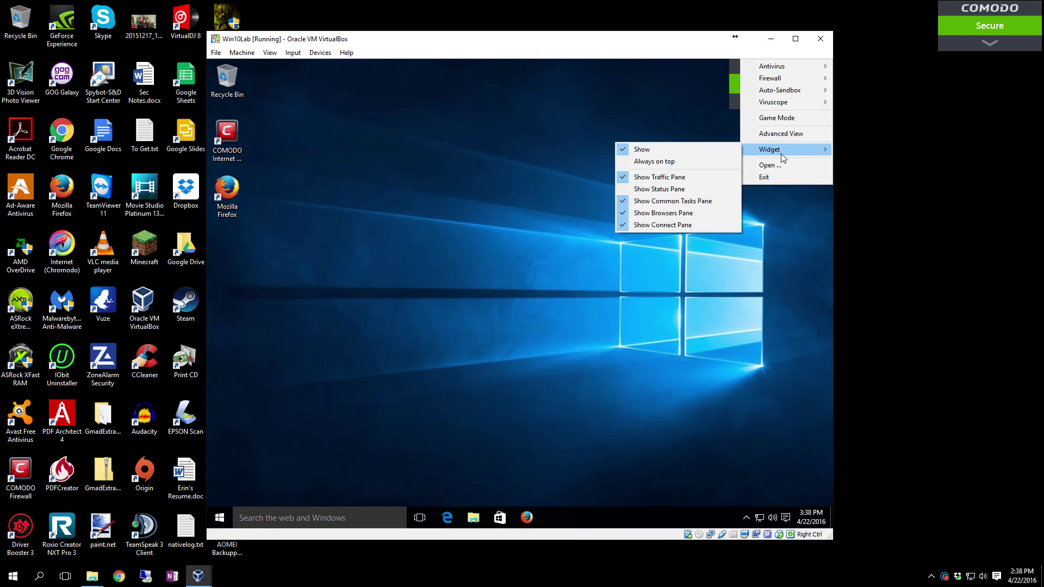
pyautogui.click(674, 147)
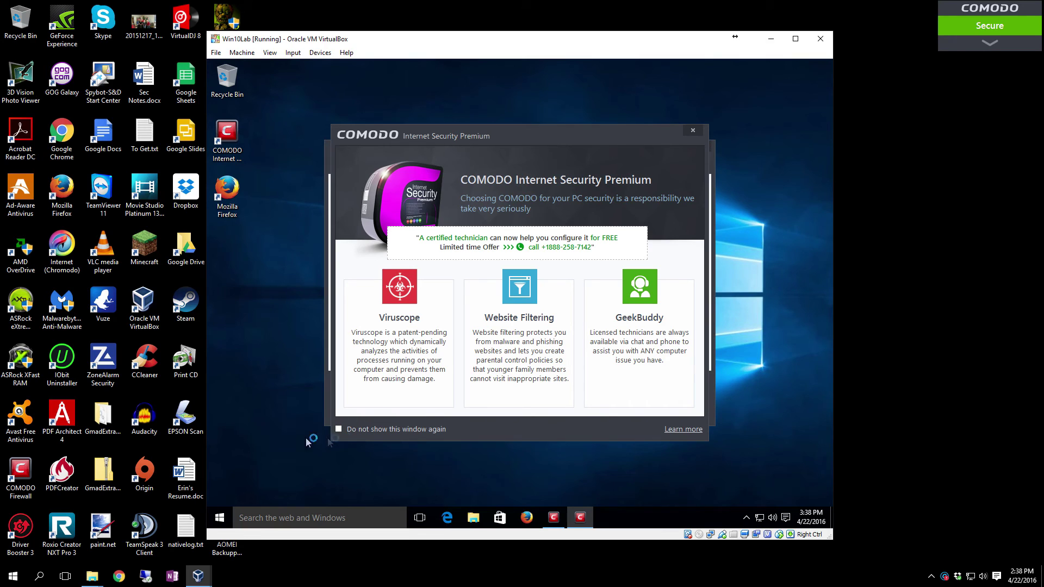
# Step: Tick 'Do not show this window again', close the welcome screen, and switch to Advanced View
pyautogui.click(339, 430)
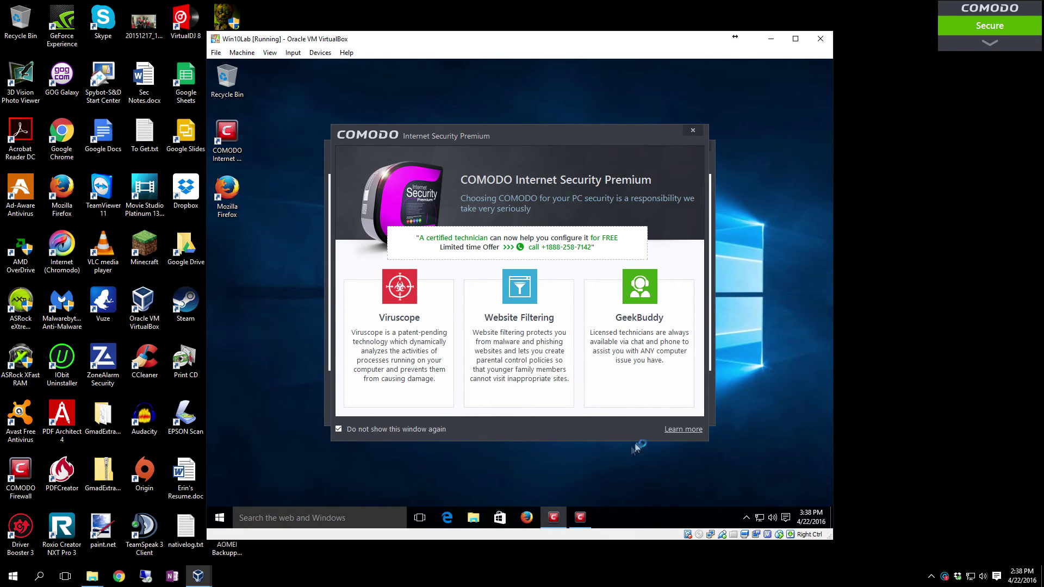
pyautogui.click(693, 130)
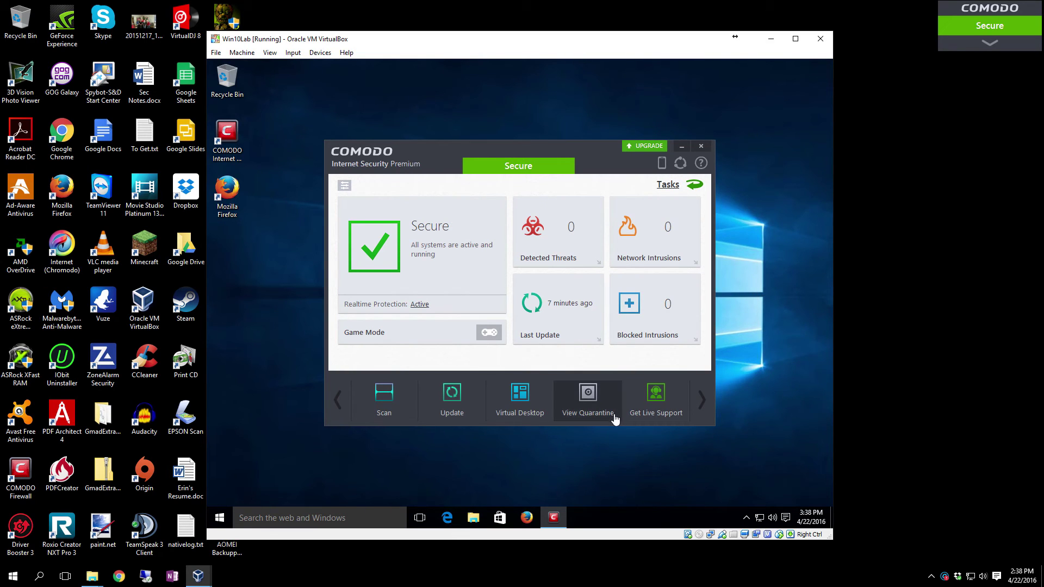
pyautogui.click(345, 187)
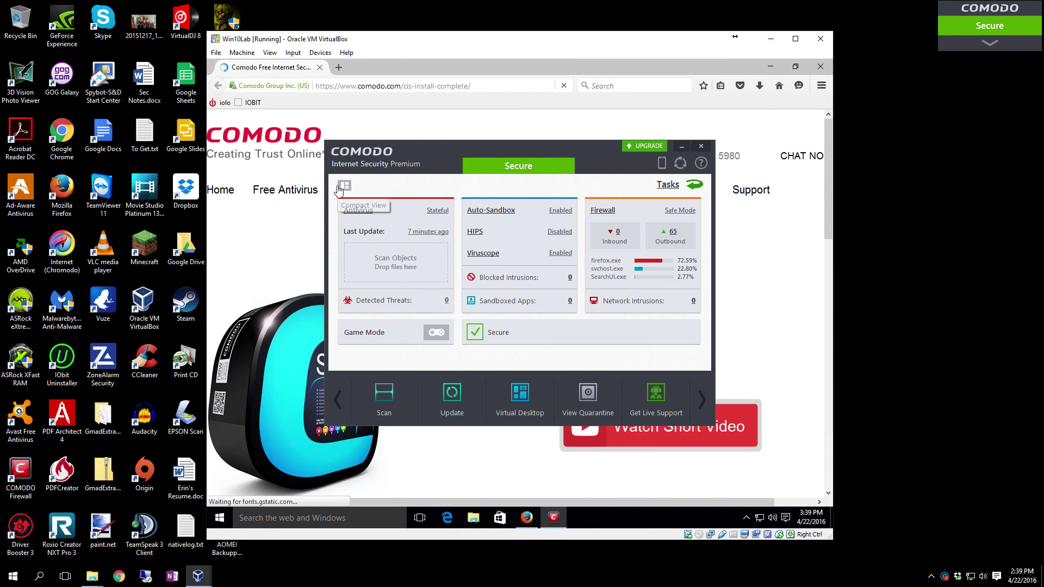
# Step: Change HIPS from Disabled to Training Mode on the advanced dashboard
pyautogui.click(557, 234)
pyautogui.click(602, 283)
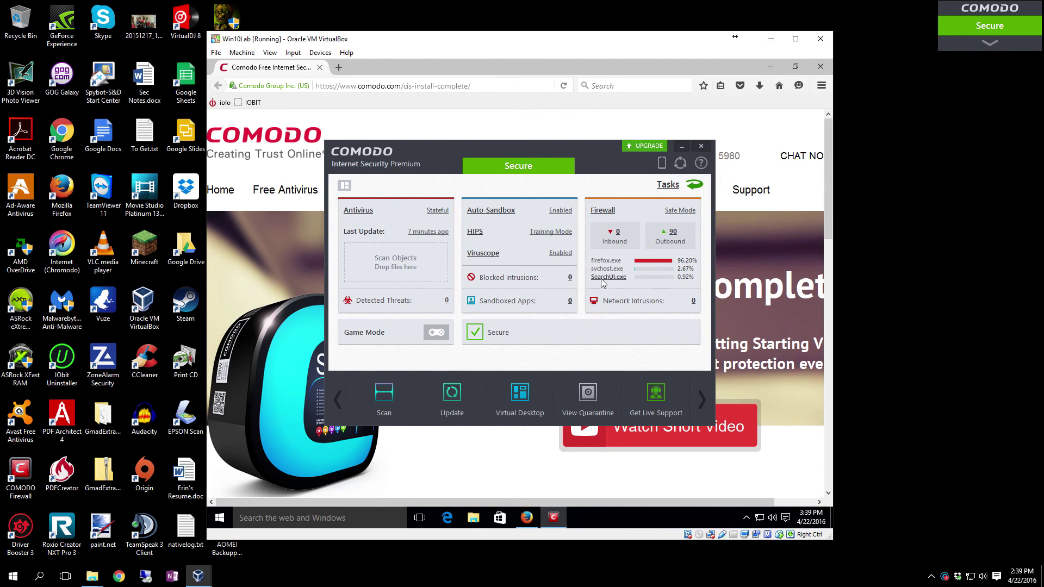
pyautogui.click(437, 212)
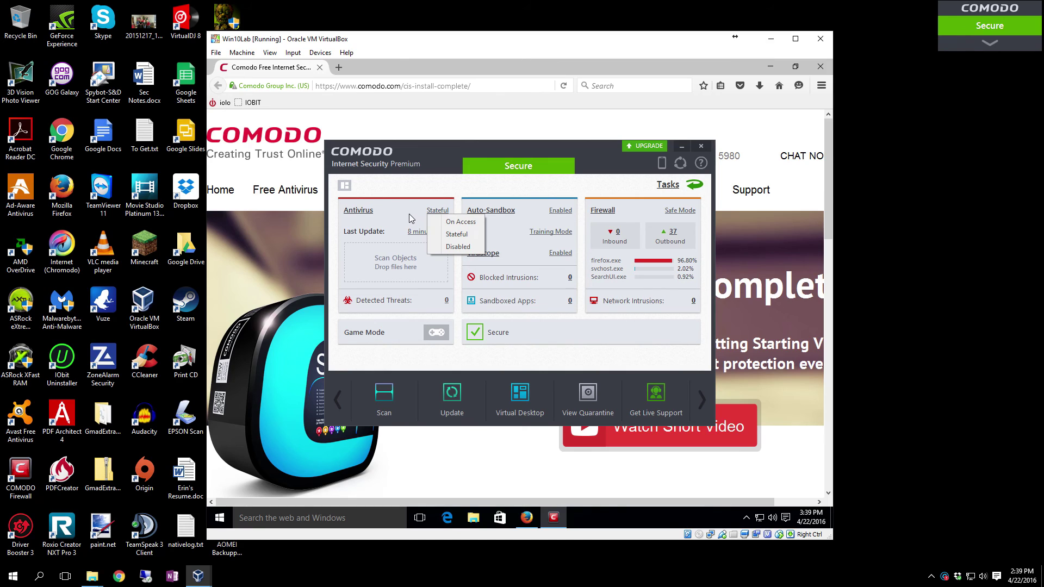
pyautogui.click(462, 254)
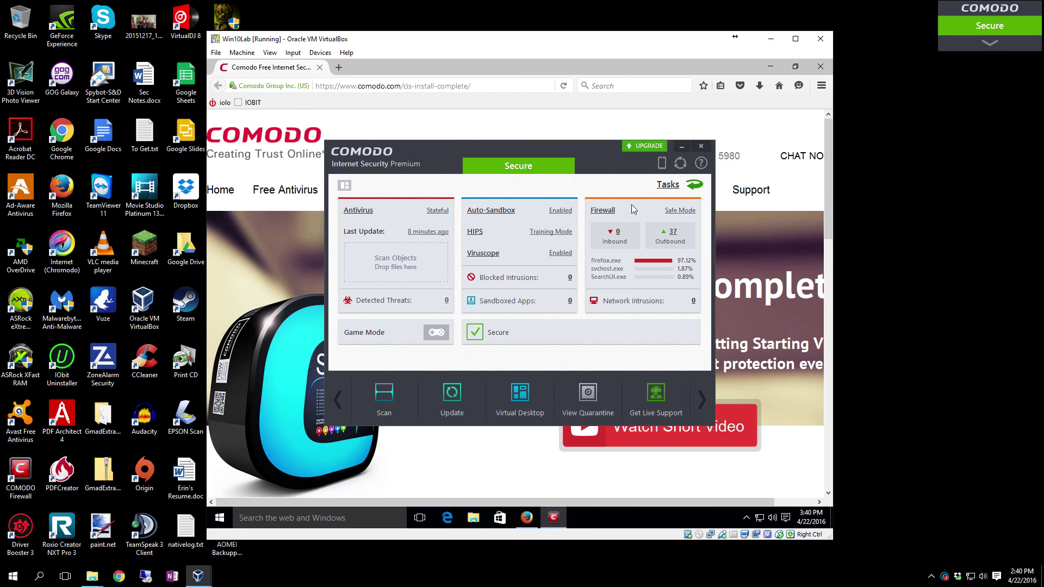
pyautogui.click(673, 216)
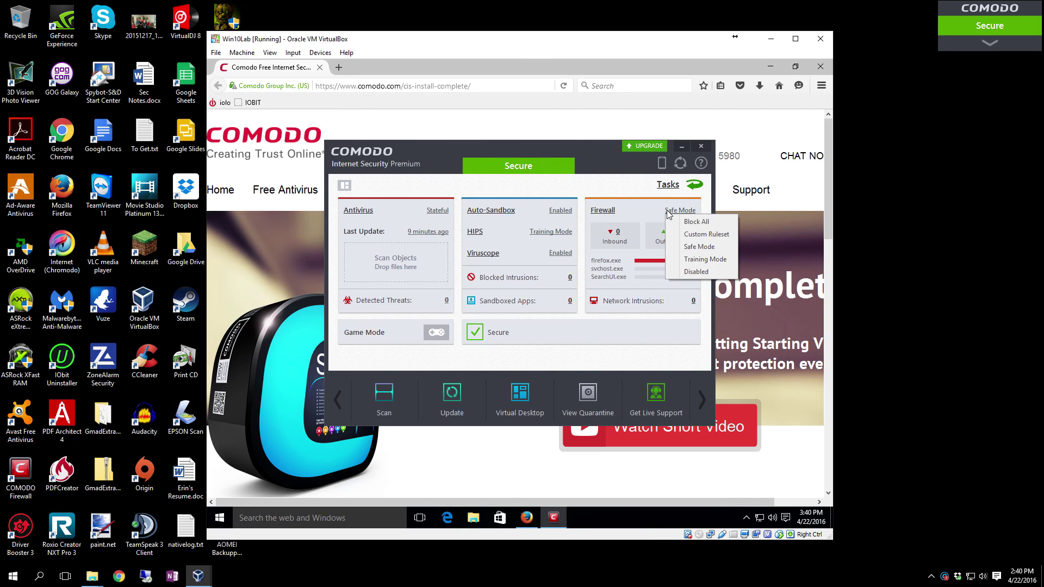
pyautogui.click(617, 176)
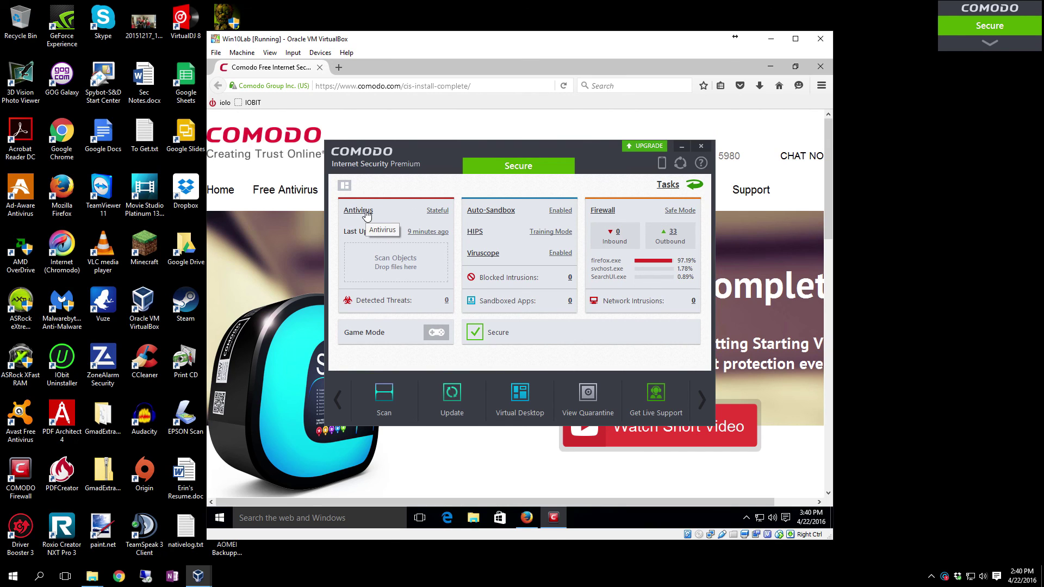
# Step: Inspect the Antivirus Excluded Paths list without adding any new exclusion
pyautogui.click(366, 213)
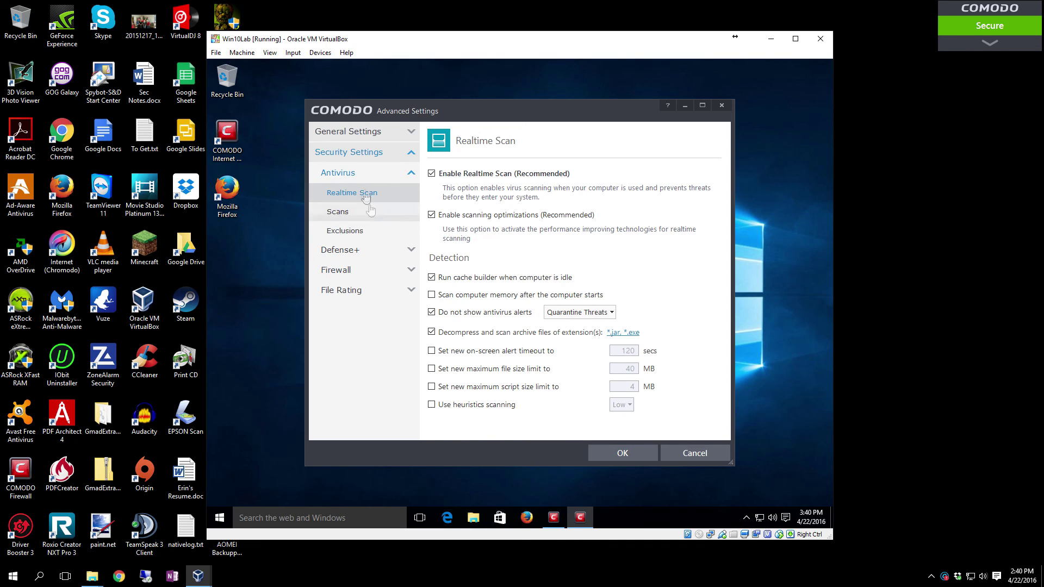
pyautogui.click(365, 237)
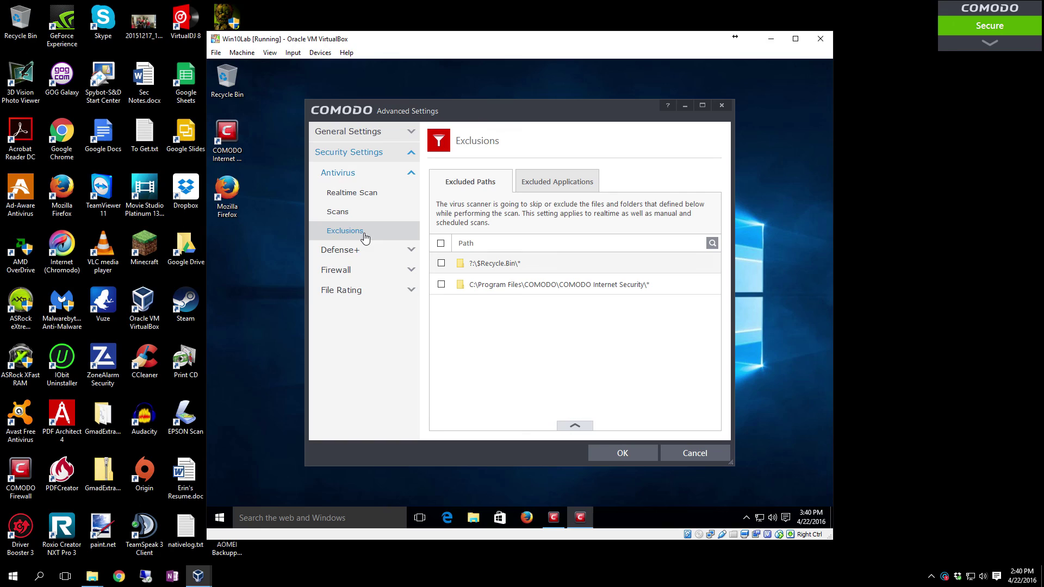
pyautogui.rightClick(582, 347)
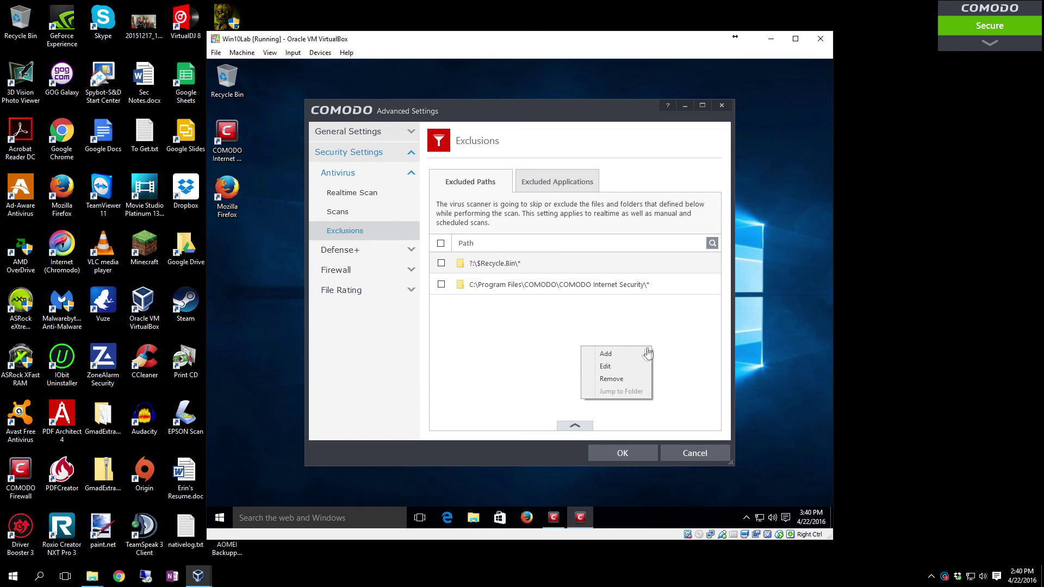
pyautogui.moveTo(636, 355)
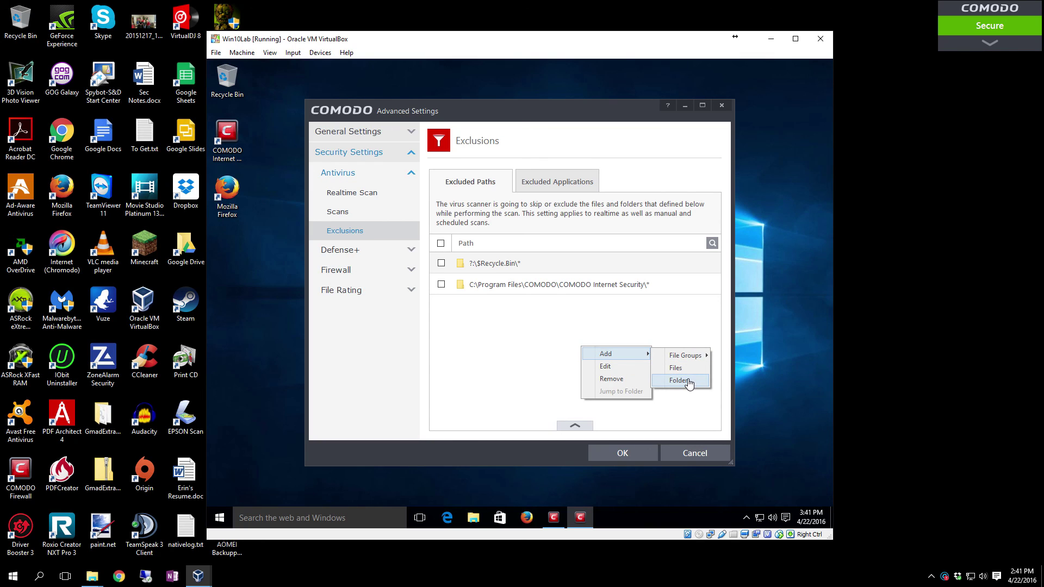
pyautogui.click(531, 367)
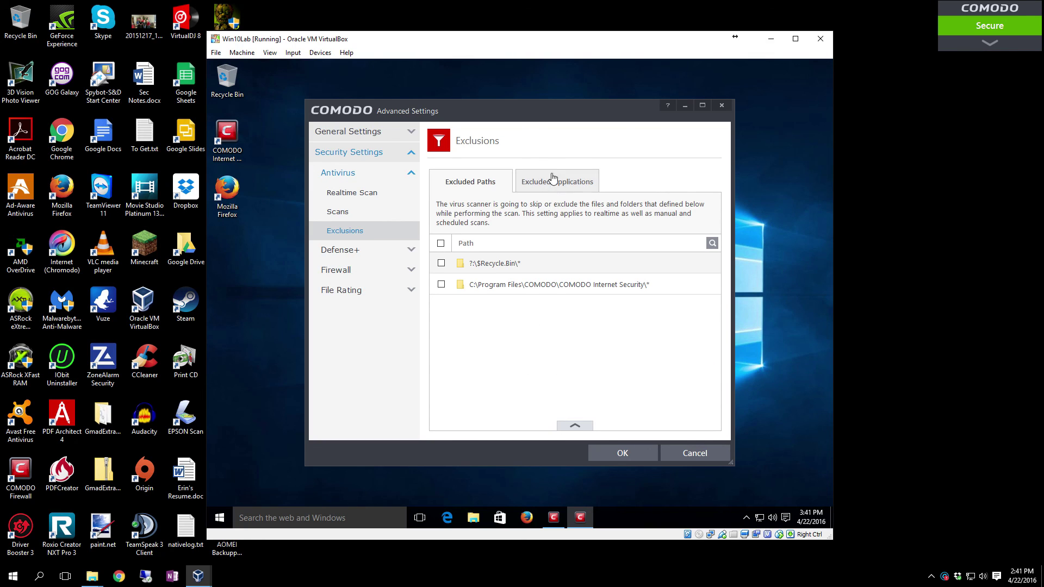
# Step: Check the Excluded Applications list, then close Advanced Settings and return Comodo to Basic View
pyautogui.click(553, 179)
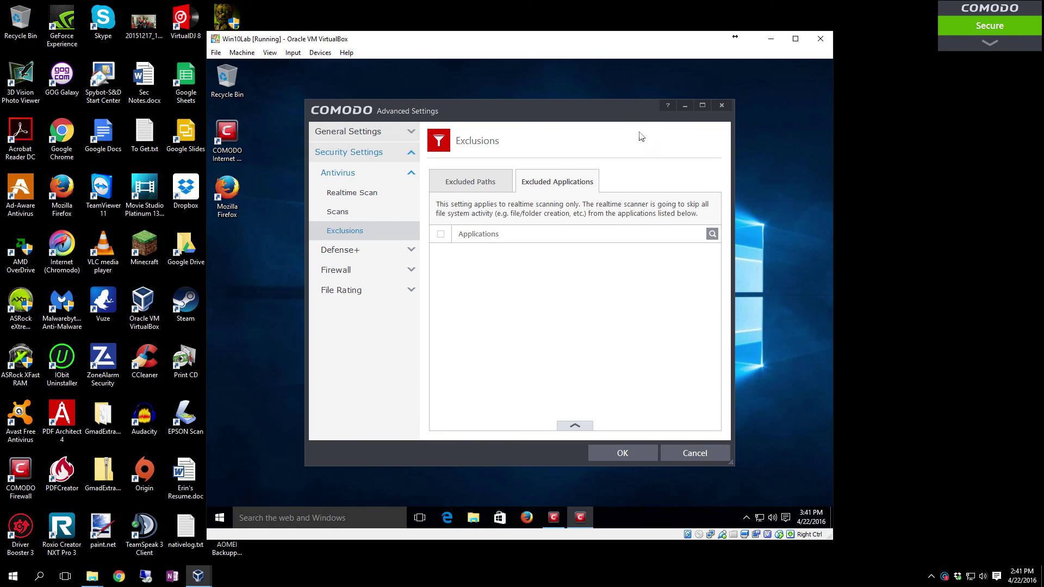
pyautogui.click(722, 105)
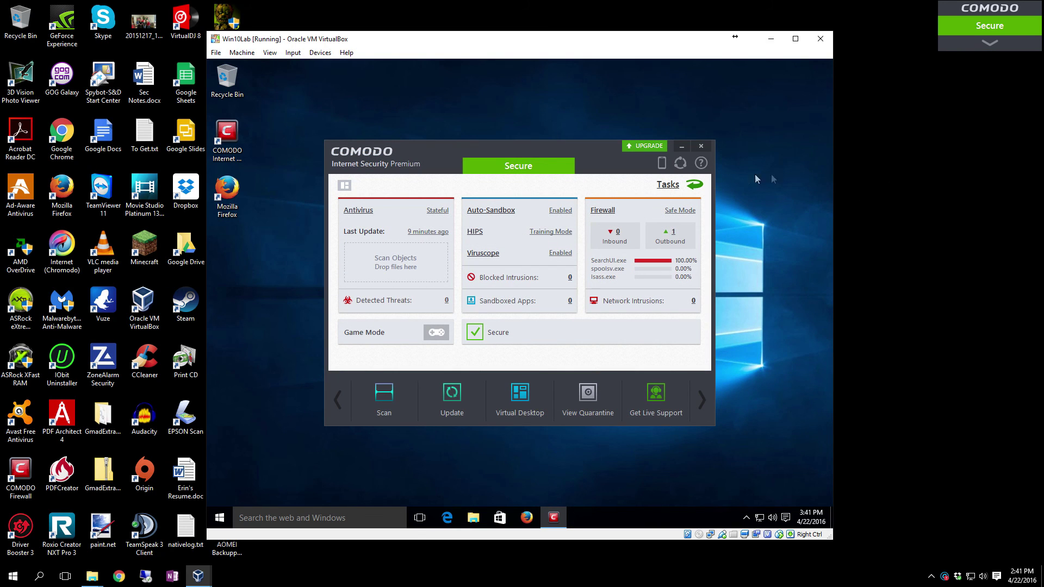
pyautogui.click(344, 185)
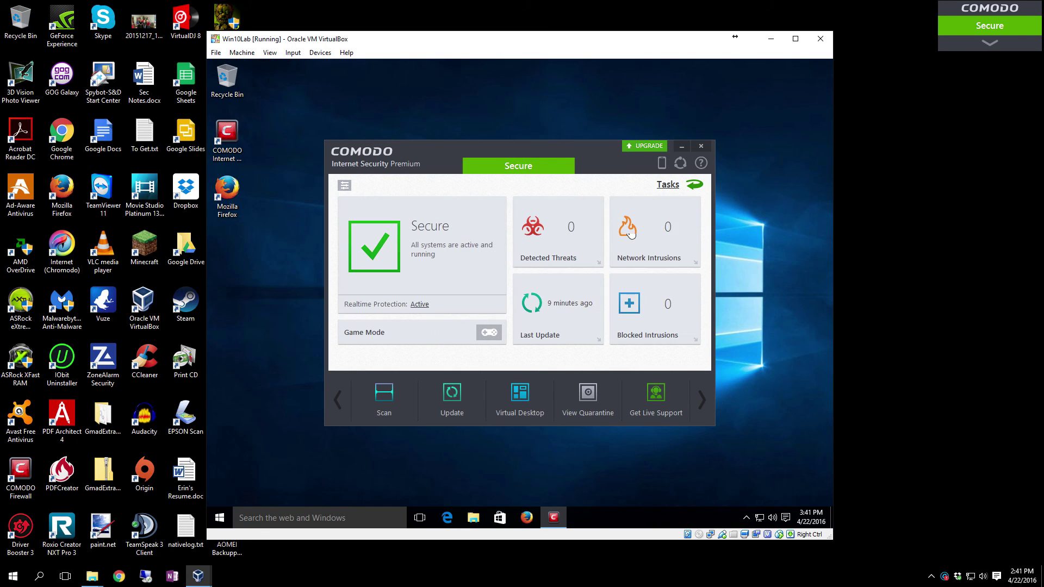